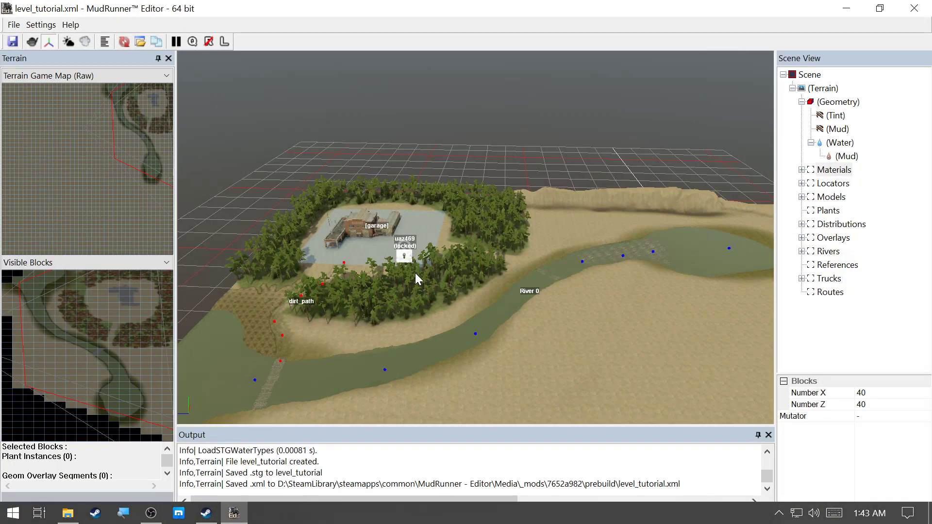
pyautogui.scroll(-2, 618, 295)
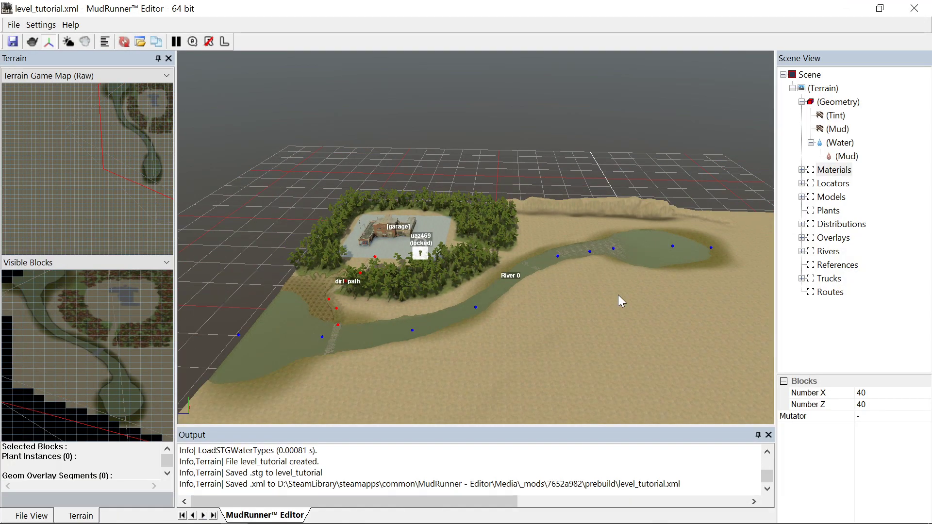
pyautogui.moveTo(618, 295); pyautogui.dragTo(402, 238, button='right')
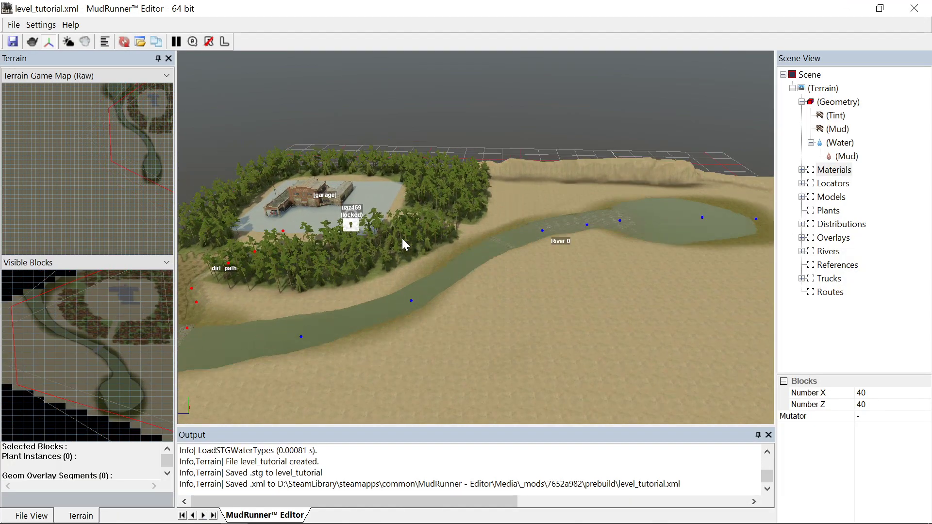
pyautogui.scroll(1, 401, 238)
pyautogui.scroll(-3, 401, 238)
pyautogui.scroll(-1, 539, 254)
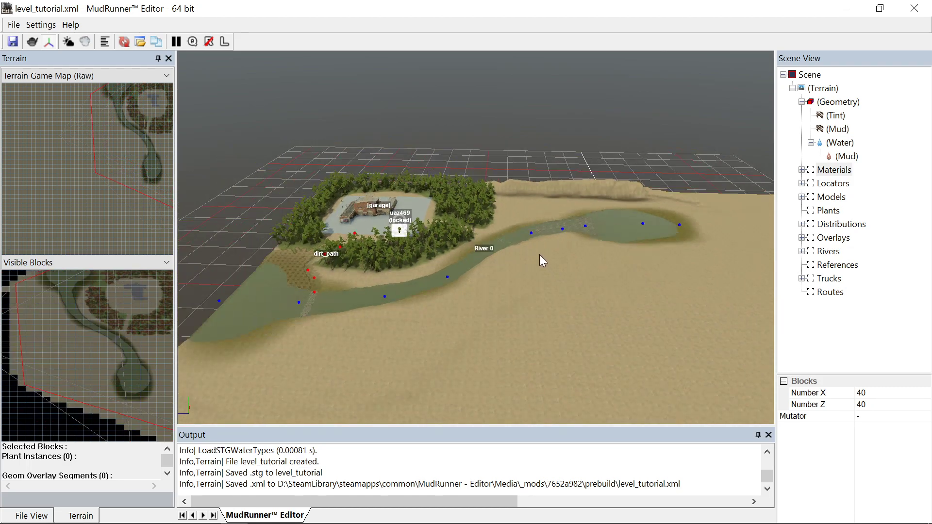
pyautogui.moveTo(539, 254); pyautogui.dragTo(532, 242, button='right')
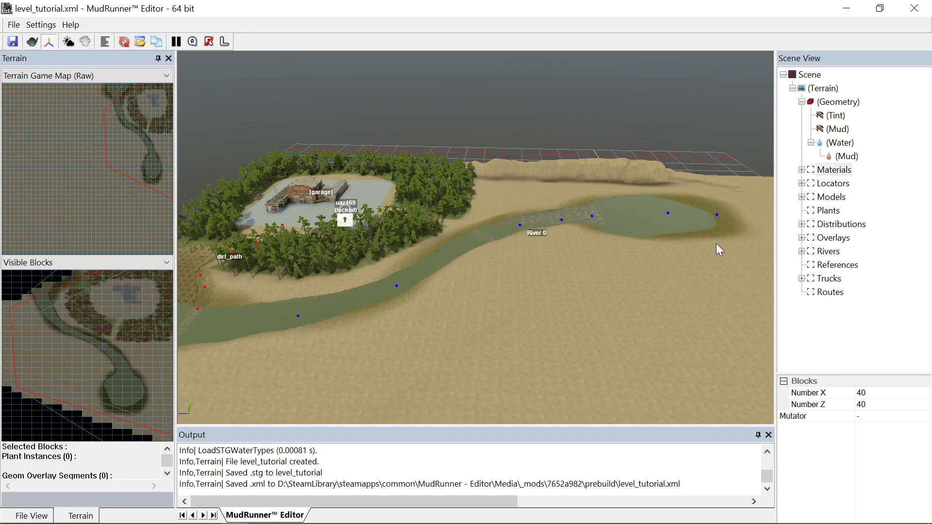
# - Add a terrain reference to the scene's References using the prebuild file ref_swamp.xml
pyautogui.click(834, 266)
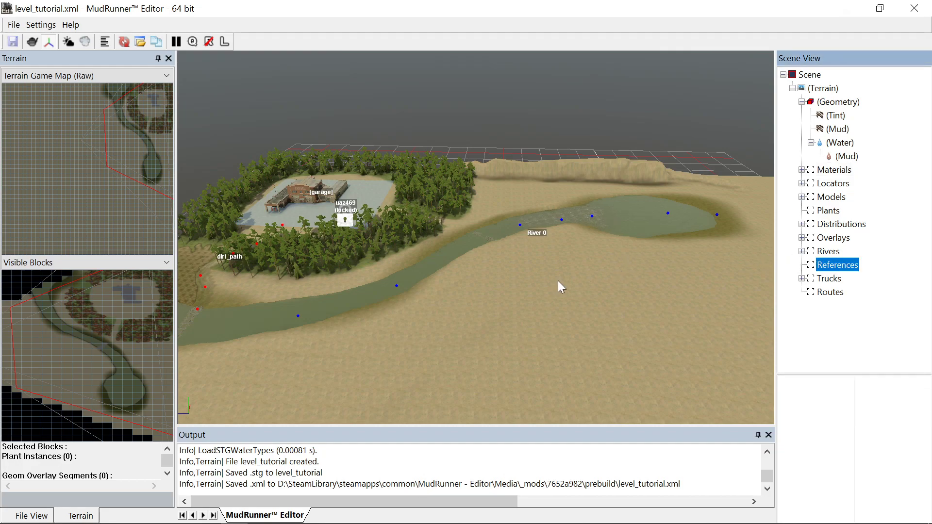
pyautogui.scroll(-2, 491, 254)
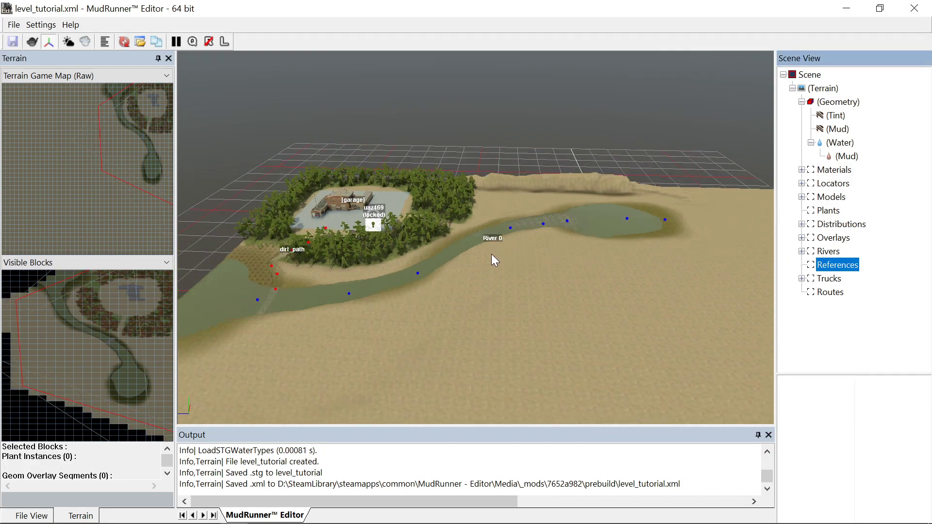
pyautogui.scroll(2, 518, 258)
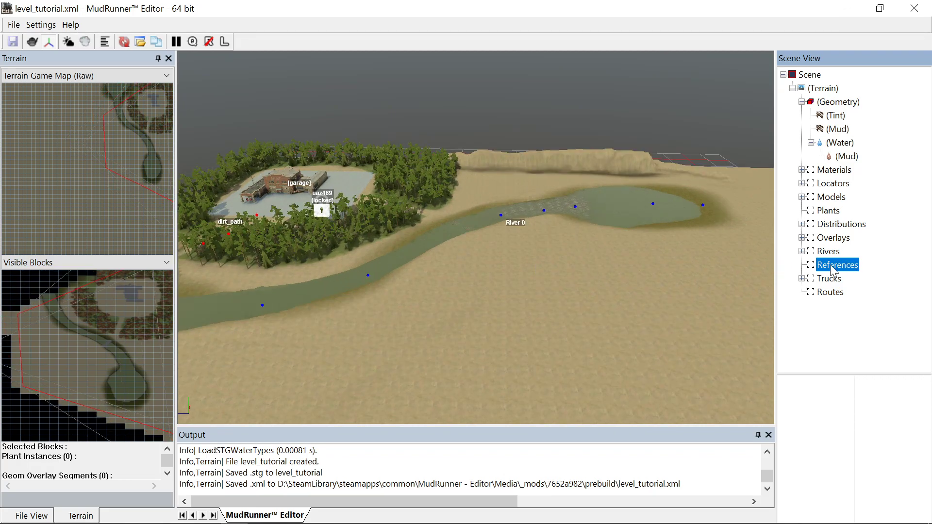
pyautogui.rightClick(837, 265)
pyautogui.click(838, 275)
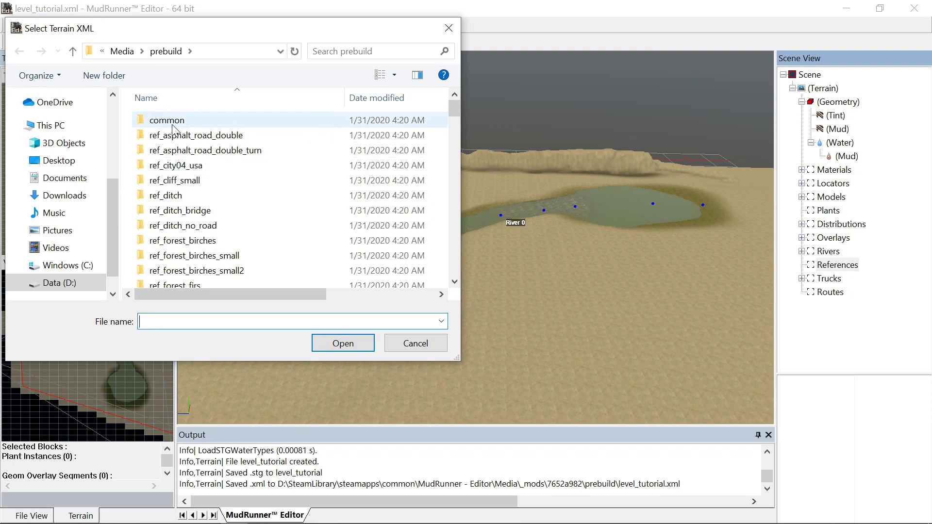
pyautogui.scroll(-6, 229, 160)
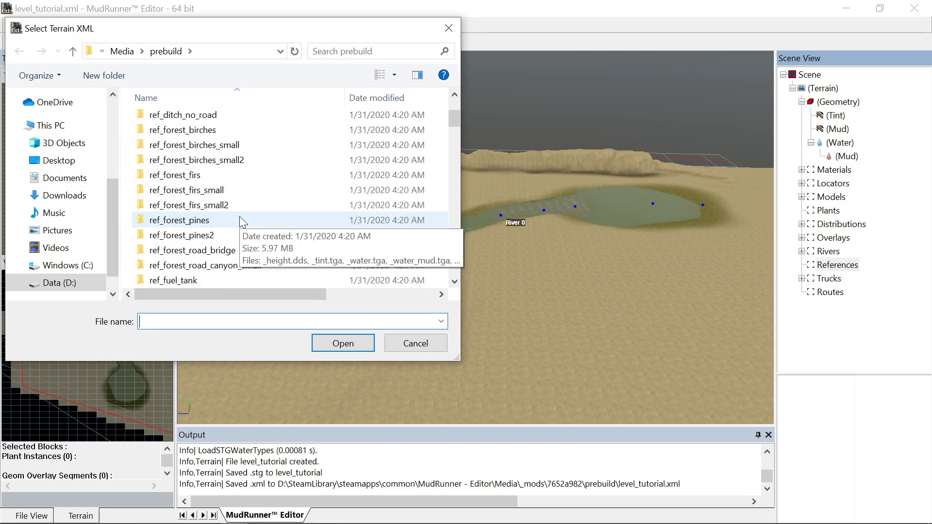
pyautogui.scroll(-12, 240, 217)
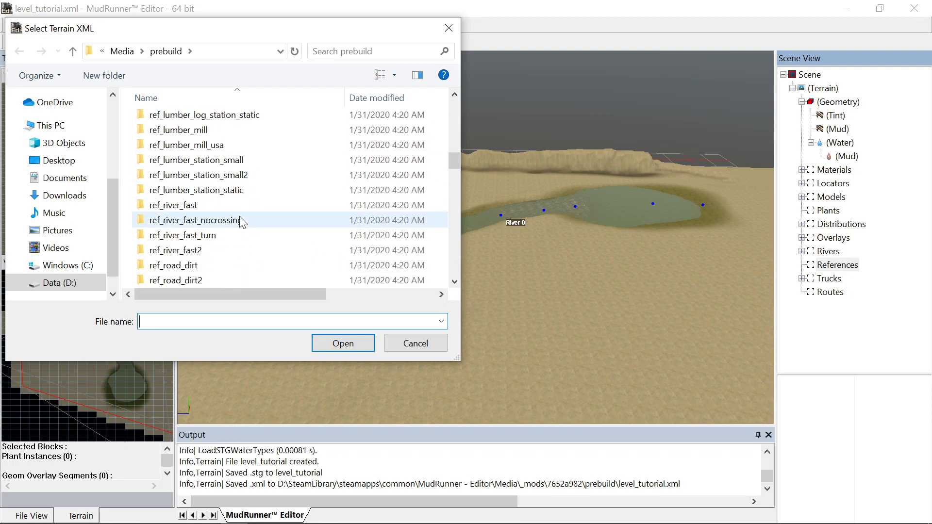
pyautogui.scroll(-10, 240, 217)
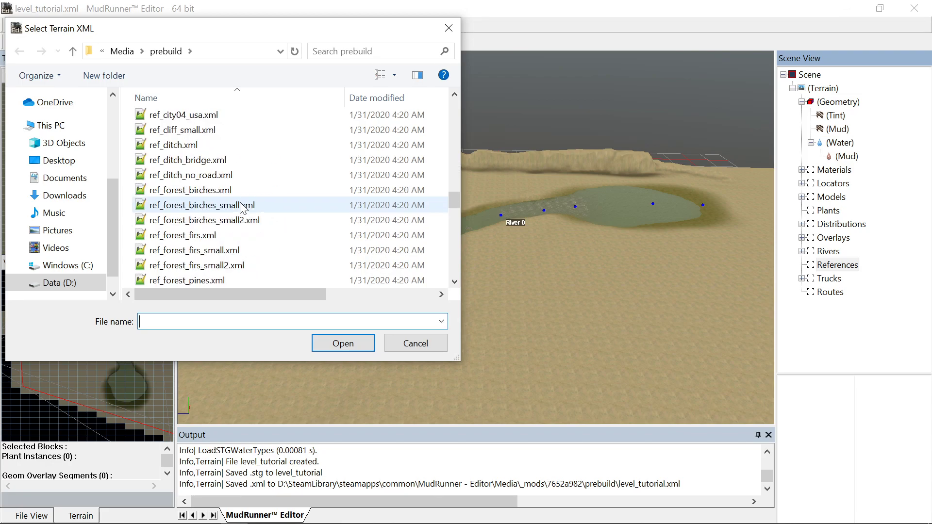
pyautogui.scroll(-6, 243, 205)
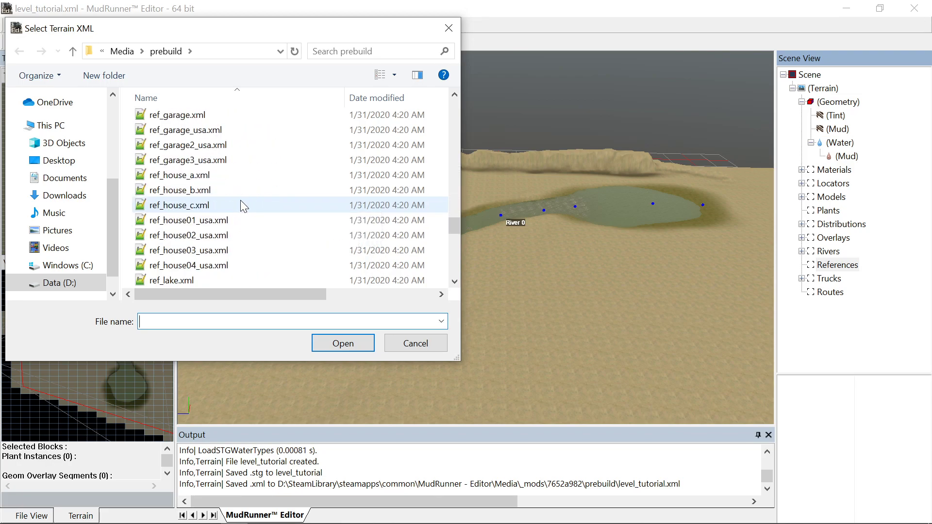
pyautogui.scroll(-9, 245, 210)
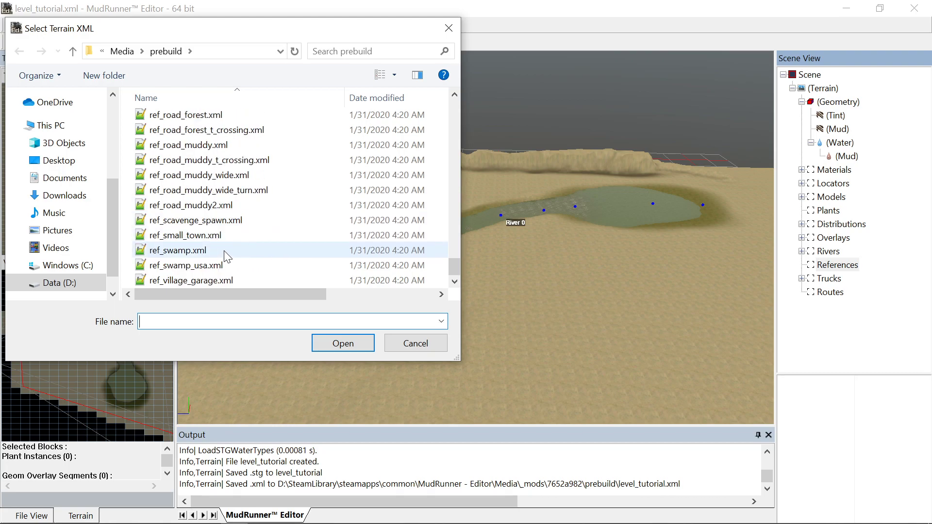
pyautogui.doubleClick(185, 252)
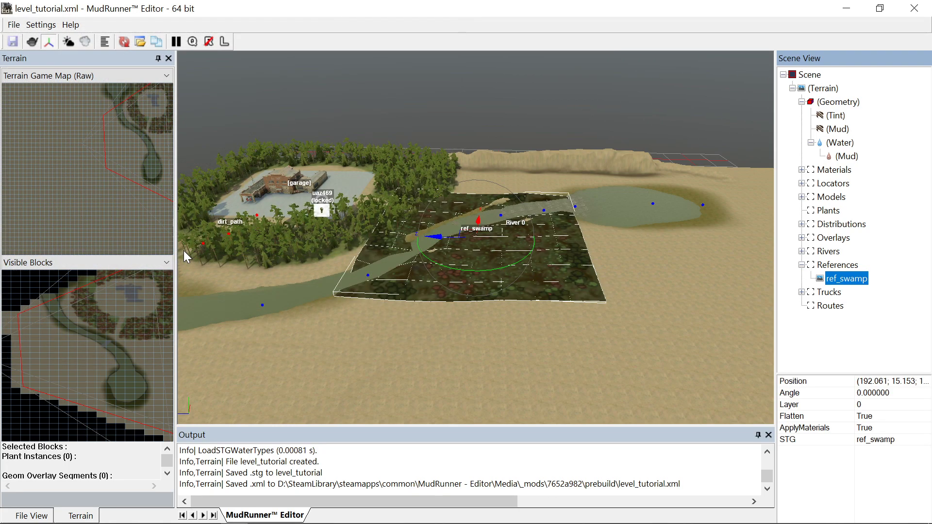
# - Move the ref_swamp reference off the river onto the open sand on the side away from the garage
pyautogui.scroll(-3, 609, 268)
pyautogui.scroll(2, 610, 268)
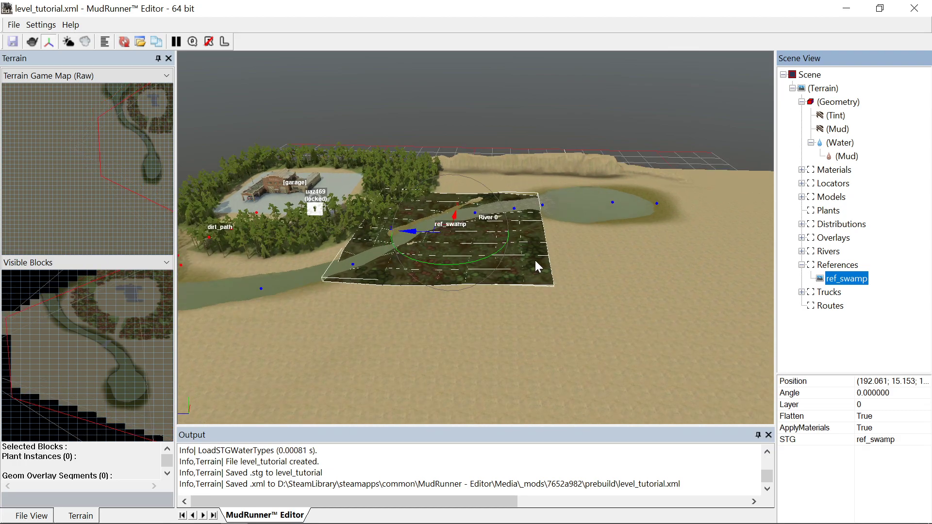
pyautogui.moveTo(456, 217); pyautogui.dragTo(465, 316)
pyautogui.scroll(-2, 545, 313)
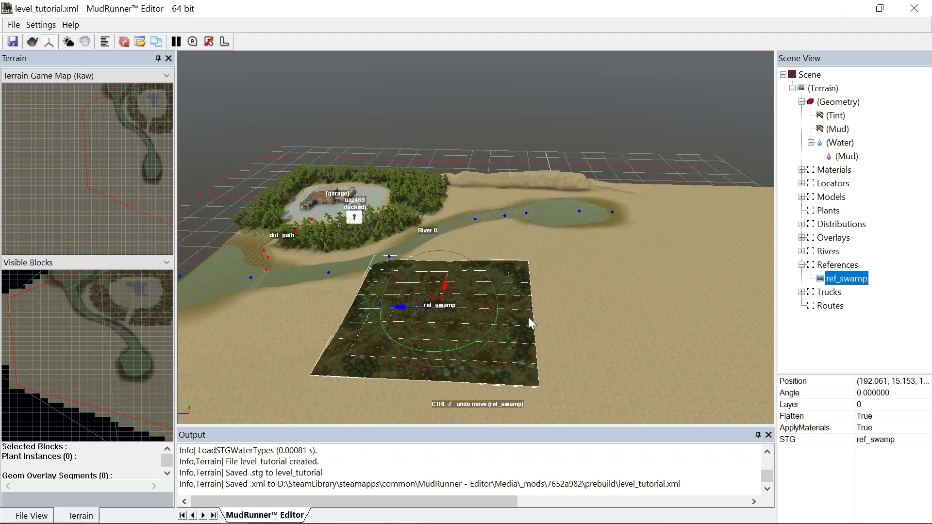
# - Examine the ref_swamp reference's surface, edges and surrounding sand from close up, from afar and from above
pyautogui.scroll(3, 422, 325)
pyautogui.scroll(2, 433, 328)
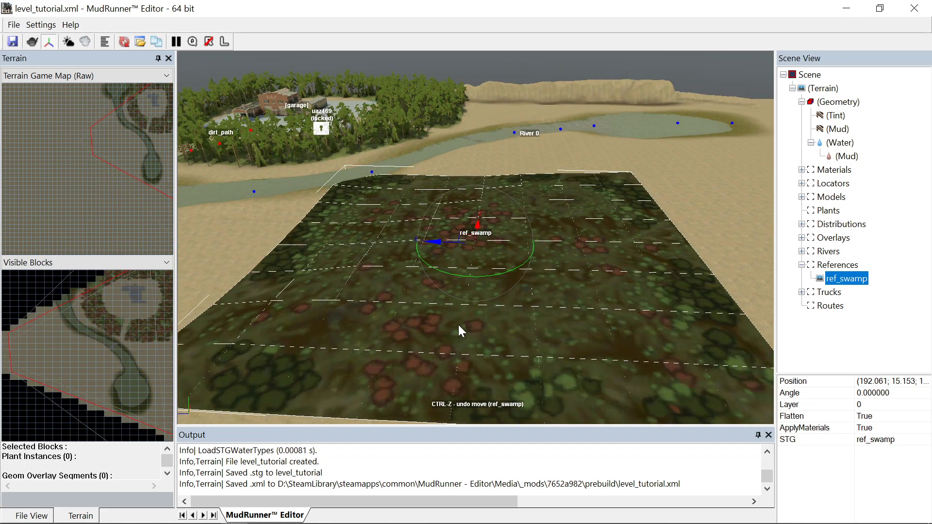
pyautogui.scroll(-3, 470, 282)
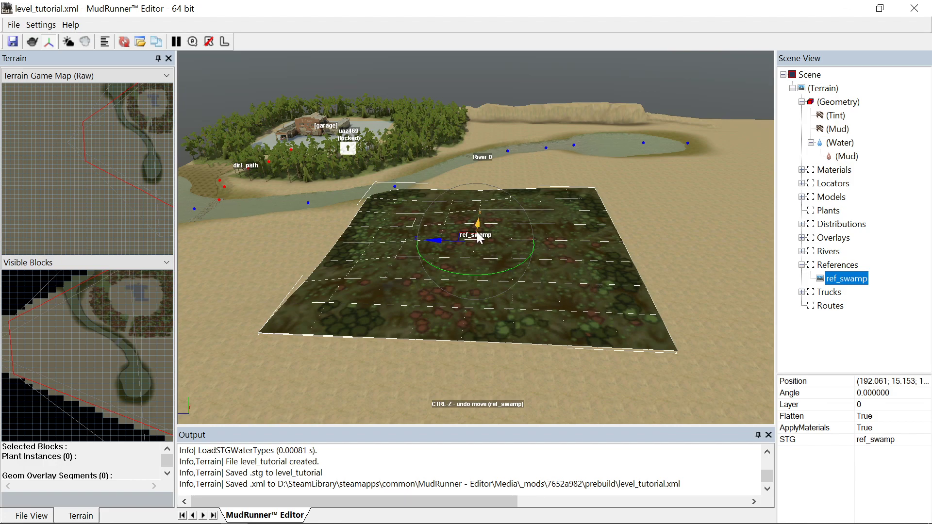
pyautogui.scroll(2, 477, 240)
pyautogui.scroll(5, 477, 237)
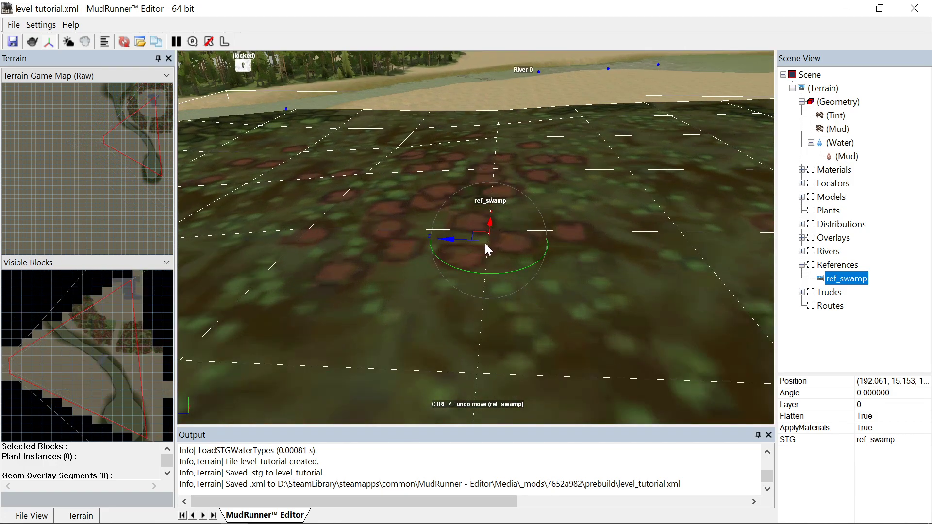
pyautogui.scroll(-7, 482, 246)
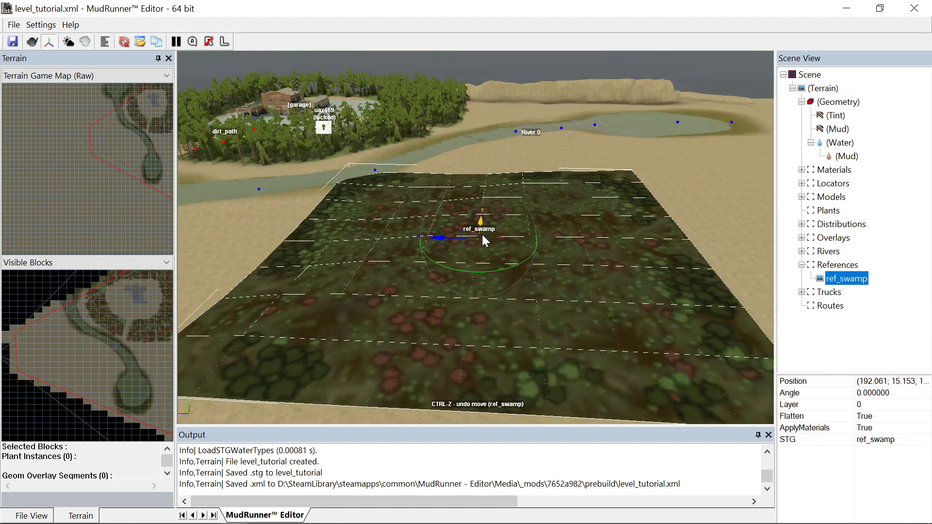
pyautogui.scroll(-1, 472, 245)
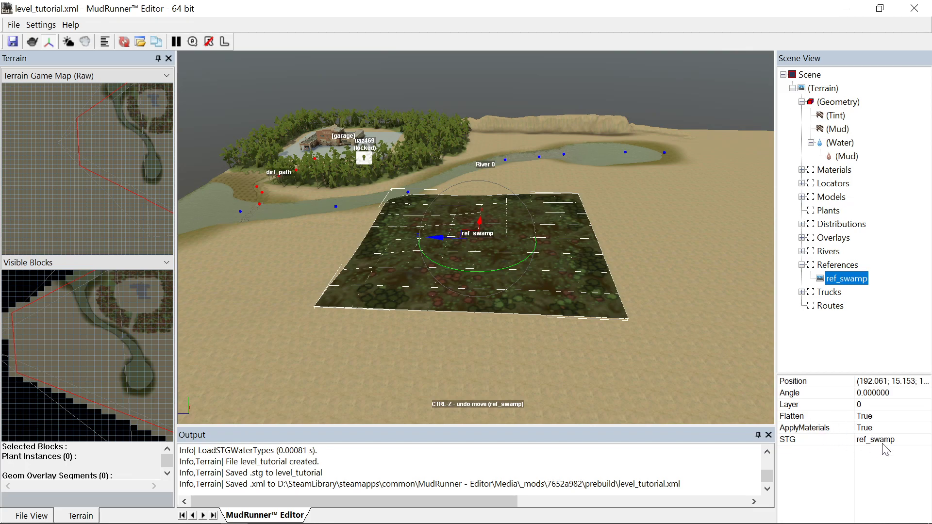
pyautogui.scroll(3, 444, 274)
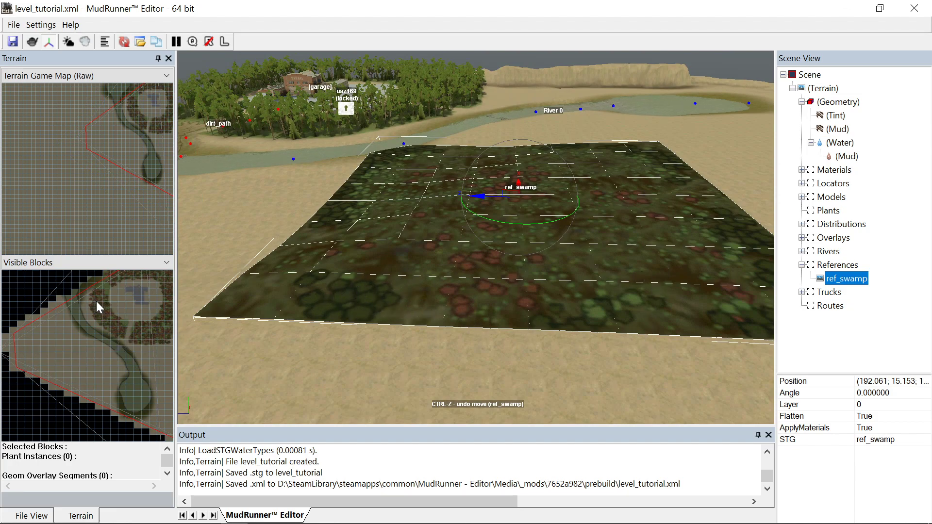
pyautogui.scroll(5, 239, 255)
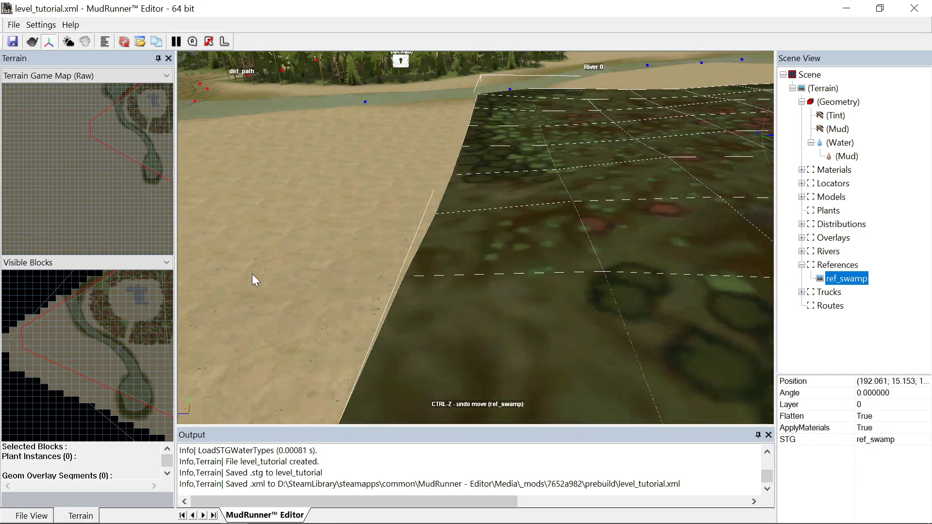
pyautogui.scroll(-8, 558, 250)
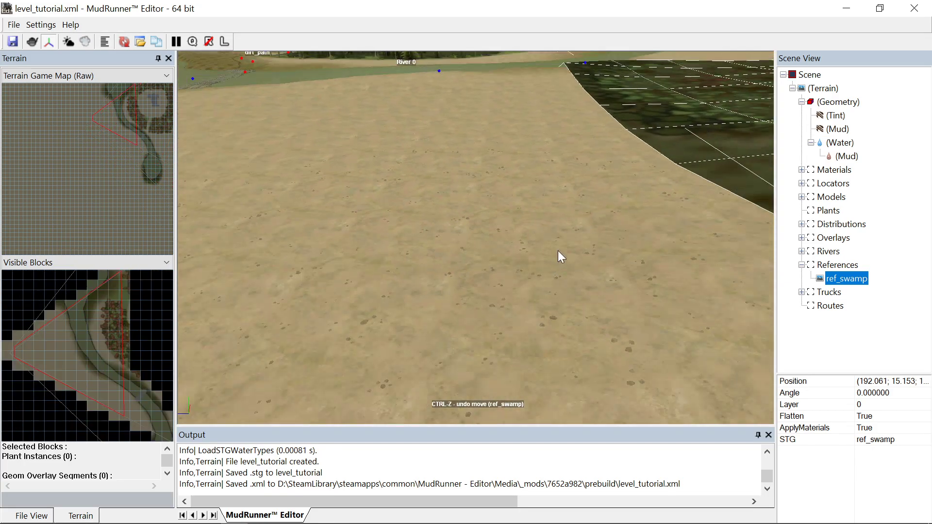
pyautogui.scroll(3, 707, 240)
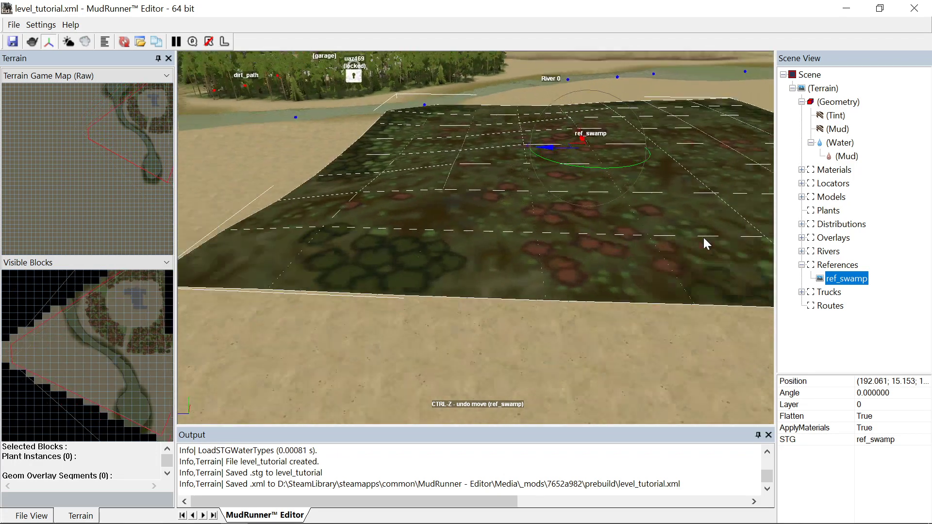
pyautogui.scroll(-4, 703, 238)
pyautogui.scroll(2, 445, 252)
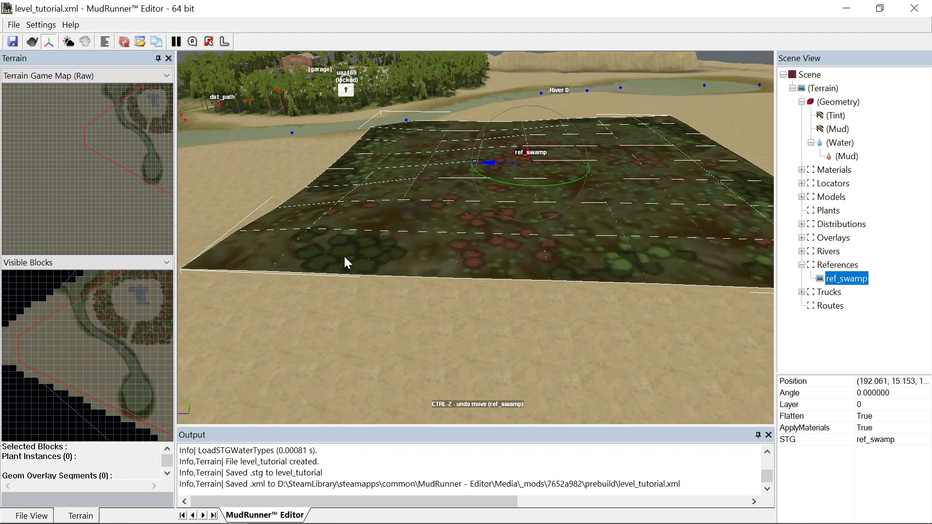
pyautogui.scroll(-6, 553, 230)
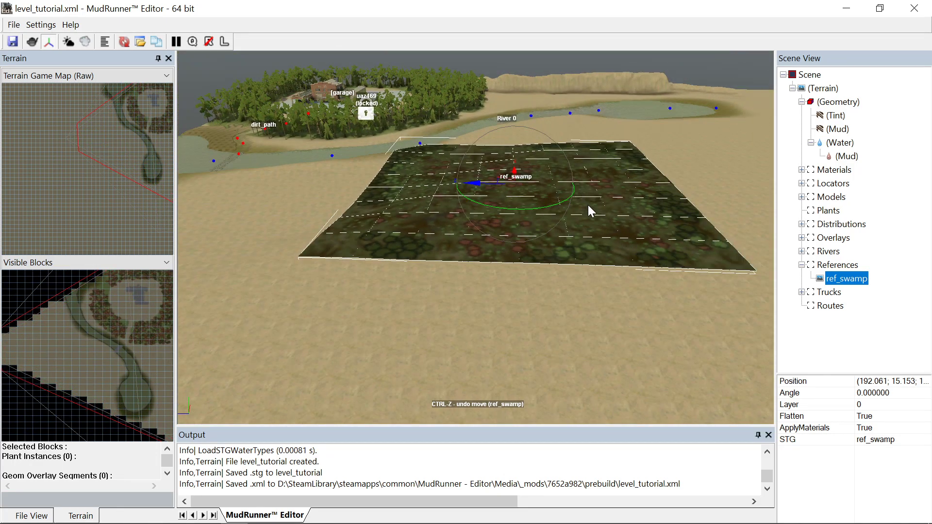
pyautogui.scroll(3, 521, 198)
pyautogui.moveTo(521, 202); pyautogui.dragTo(525, 243, button='middle')
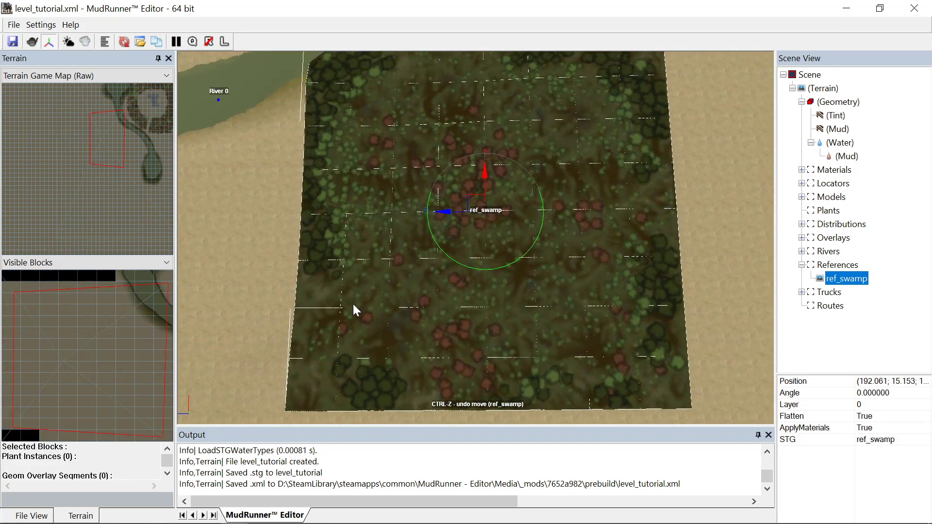
pyautogui.scroll(2, 364, 291)
pyautogui.scroll(-3, 381, 253)
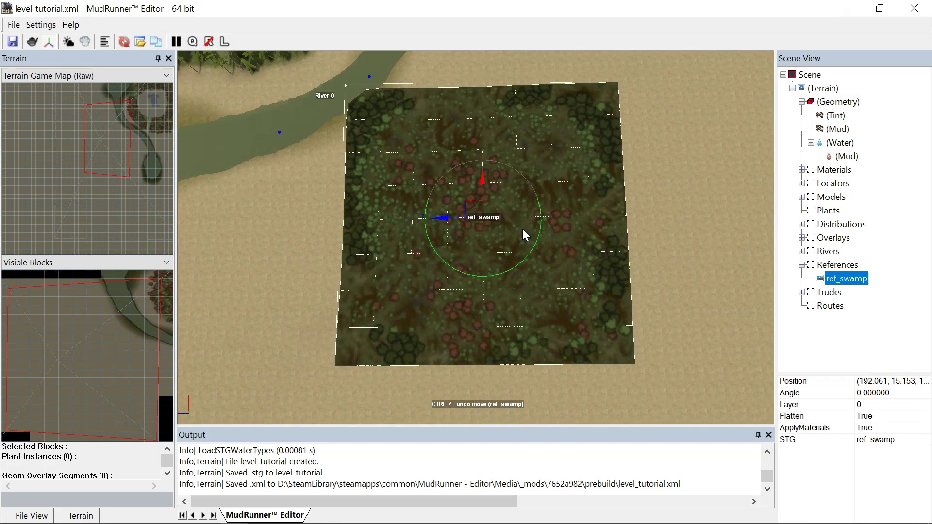
# - Move the ref_swamp reference back across River 0 so it overlaps the river and the forest beside the garage
pyautogui.scroll(-1, 523, 231)
pyautogui.scroll(-2, 523, 231)
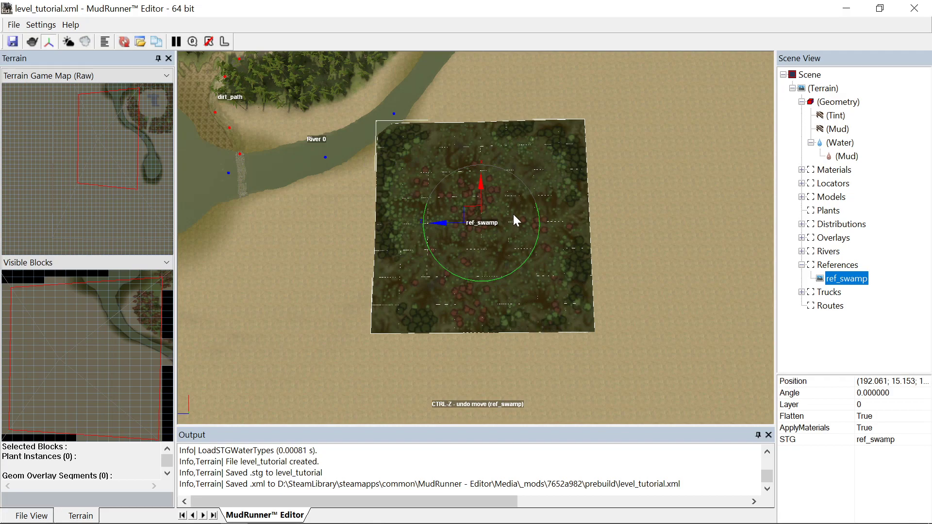
pyautogui.scroll(-3, 514, 216)
pyautogui.scroll(2, 484, 117)
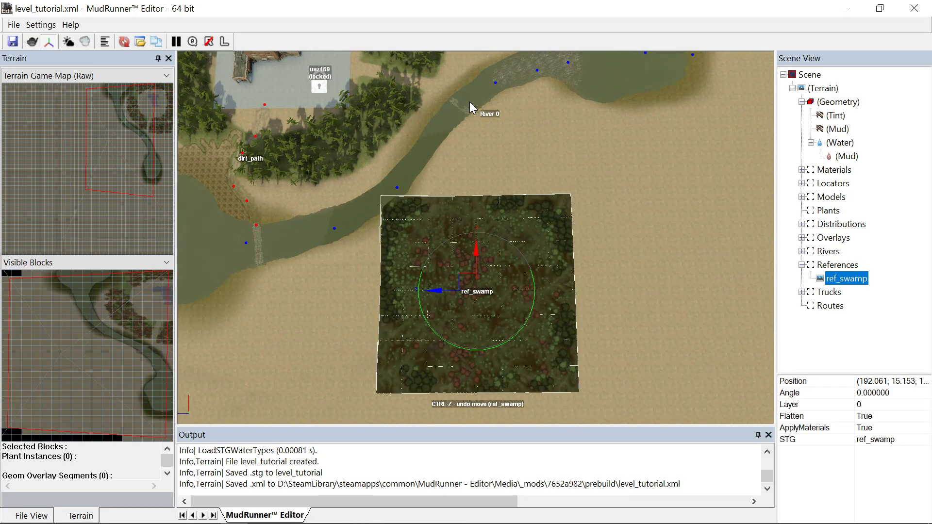
pyautogui.scroll(1, 470, 101)
pyautogui.scroll(-2, 483, 129)
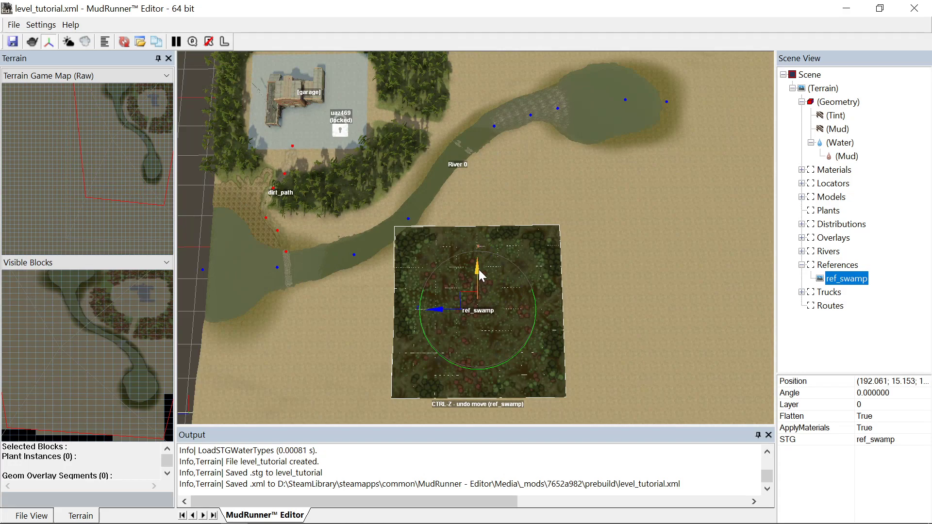
pyautogui.moveTo(478, 270); pyautogui.dragTo(495, 59)
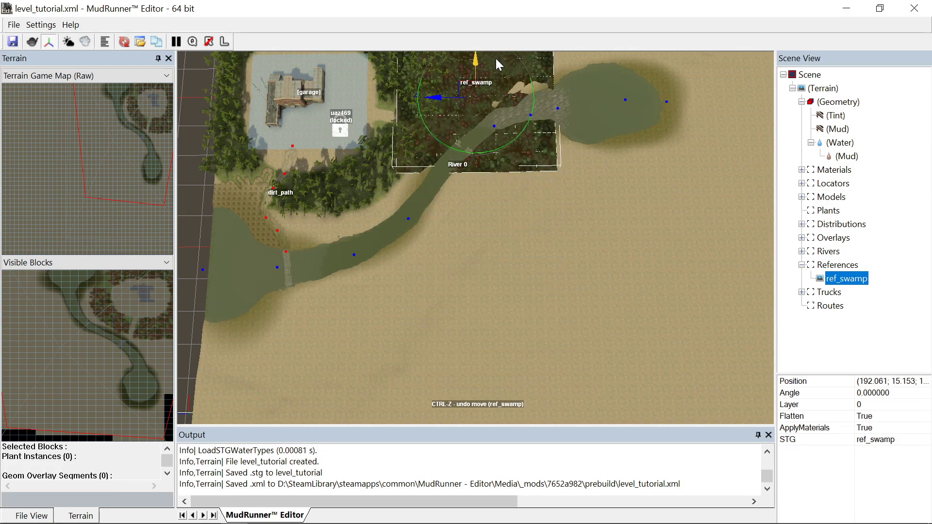
pyautogui.moveTo(496, 58); pyautogui.dragTo(496, 54)
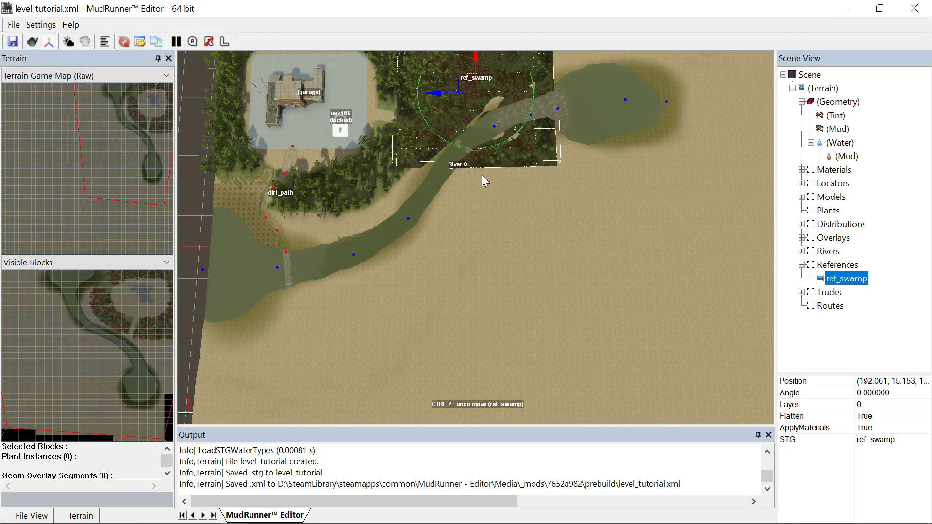
pyautogui.scroll(3, 488, 128)
pyautogui.scroll(-3, 487, 128)
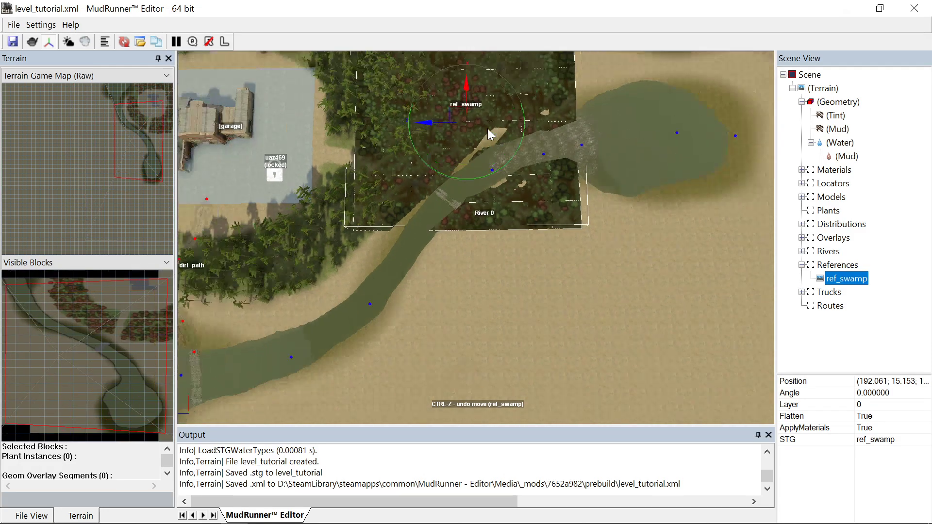
# - Move the ref_swamp reference across River 0 onto the open sand away from the garage and rotate it slightly
pyautogui.moveTo(473, 119); pyautogui.dragTo(478, 326)
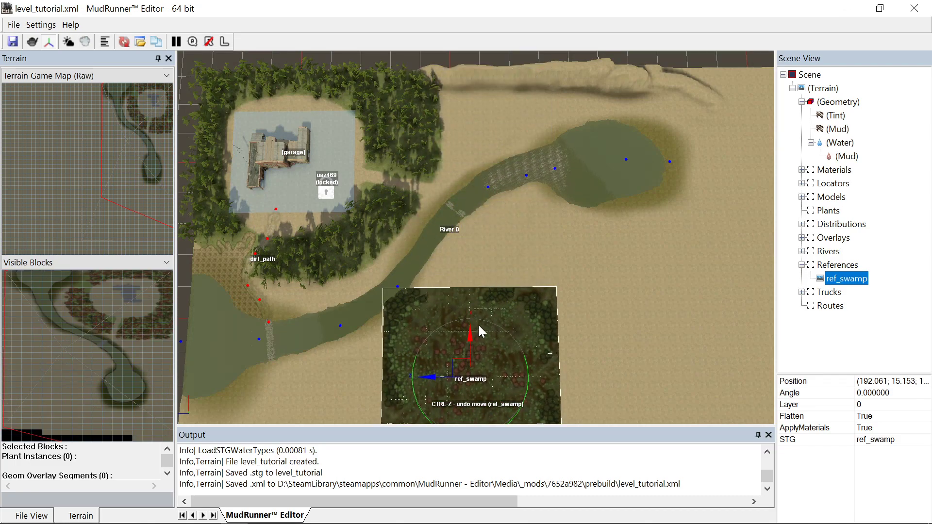
pyautogui.scroll(-2, 510, 330)
pyautogui.scroll(2, 510, 330)
pyautogui.scroll(1, 510, 325)
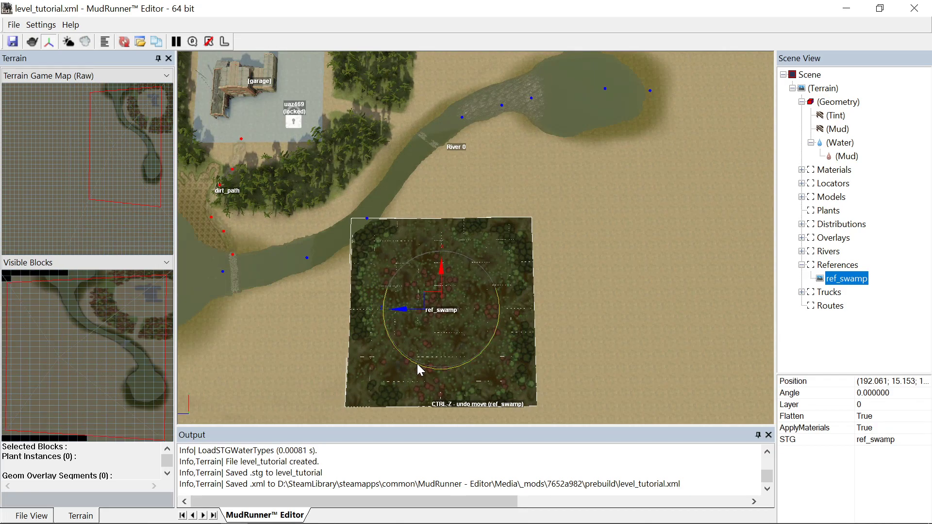
pyautogui.moveTo(418, 364); pyautogui.dragTo(453, 360)
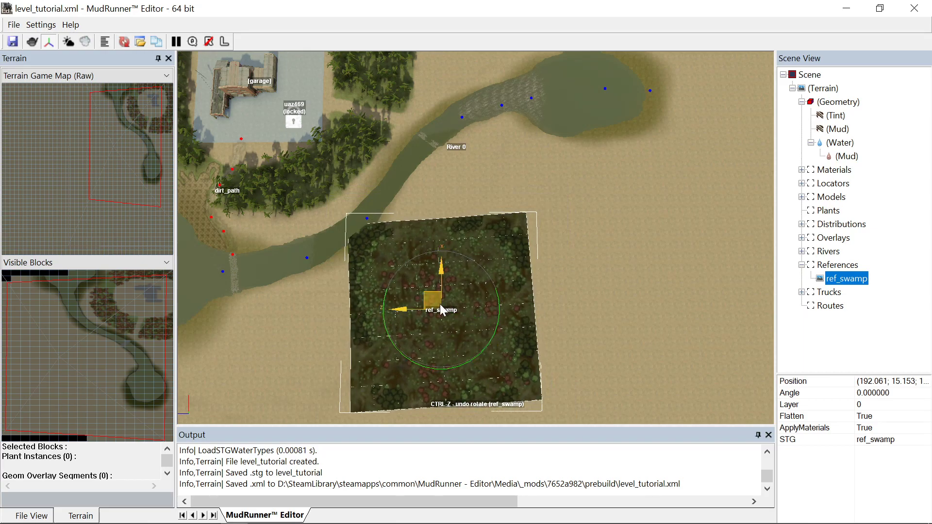
# - Move the ref_swamp reference back over River 0 and the forest beside the garage, and rotate it nearly square with the terrain
pyautogui.moveTo(439, 304); pyautogui.dragTo(453, 51)
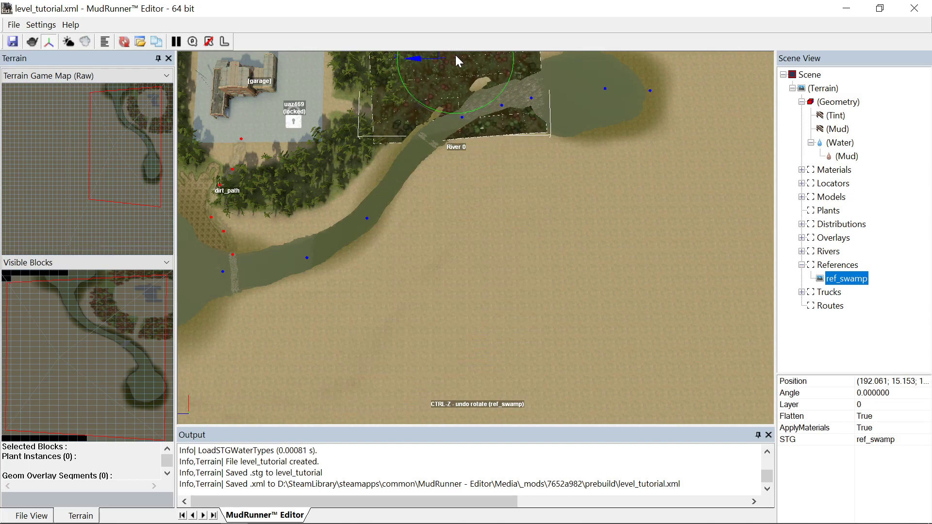
pyautogui.scroll(4, 453, 104)
pyautogui.scroll(-4, 449, 100)
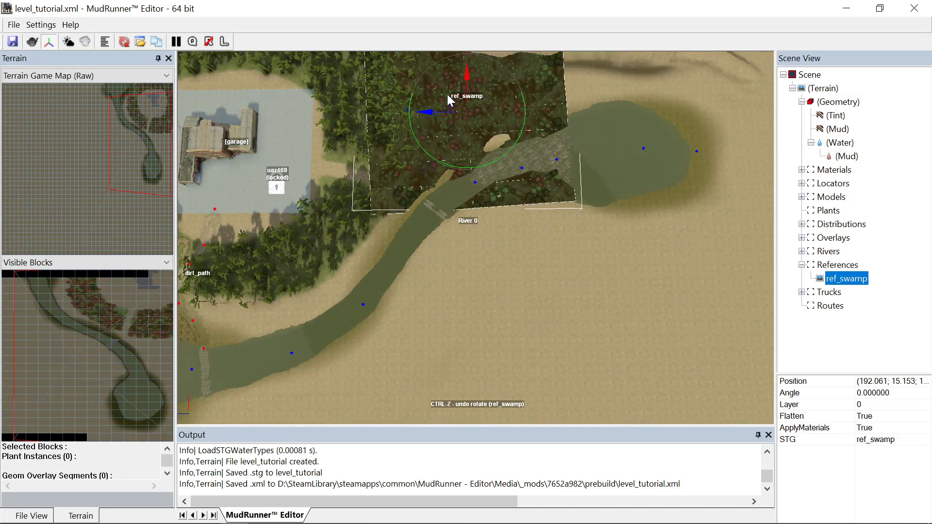
pyautogui.moveTo(431, 130); pyautogui.dragTo(387, 135)
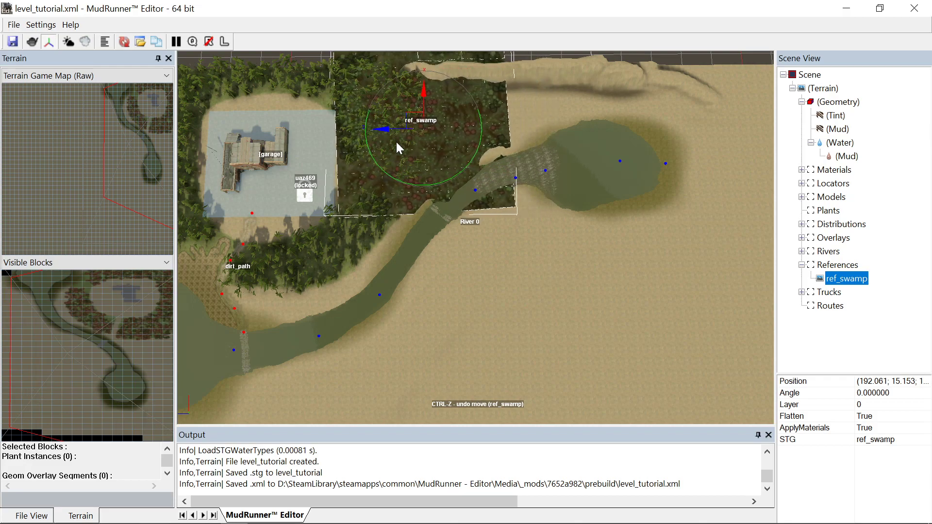
pyautogui.moveTo(416, 185); pyautogui.dragTo(411, 185)
# - Shift the ref_swamp reference away from the garage so it spans the forest edge and the river section beside the round pond
pyautogui.moveTo(426, 98); pyautogui.dragTo(422, 187)
pyautogui.moveTo(380, 231); pyautogui.dragTo(419, 226)
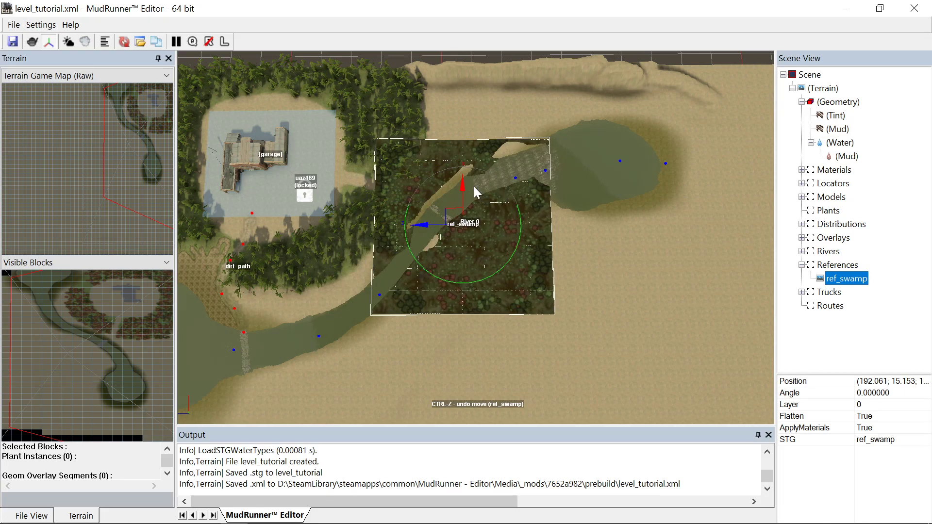
pyautogui.moveTo(469, 186)
pyautogui.mouseDown(button='middle')
pyautogui.moveTo(470, 163)
pyautogui.moveTo(466, 198)
pyautogui.mouseUp(button='middle')
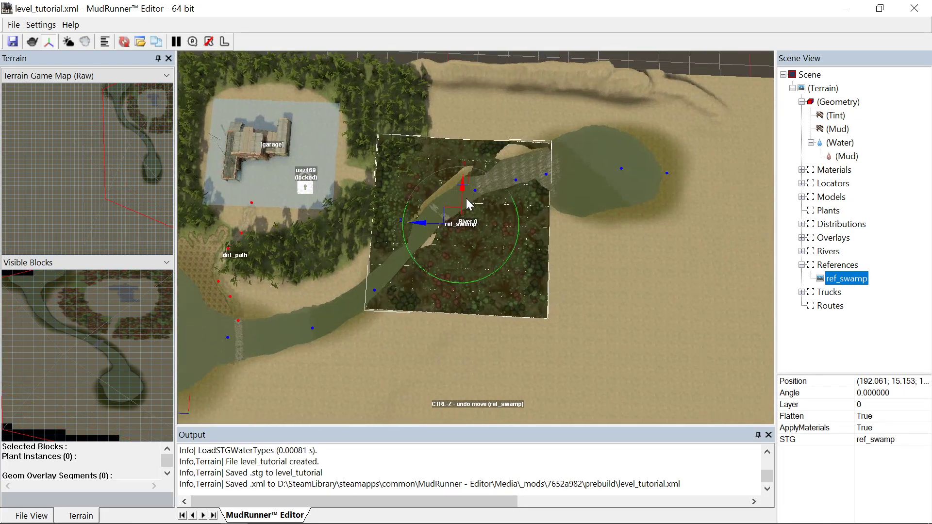
pyautogui.moveTo(462, 186); pyautogui.dragTo(471, 98)
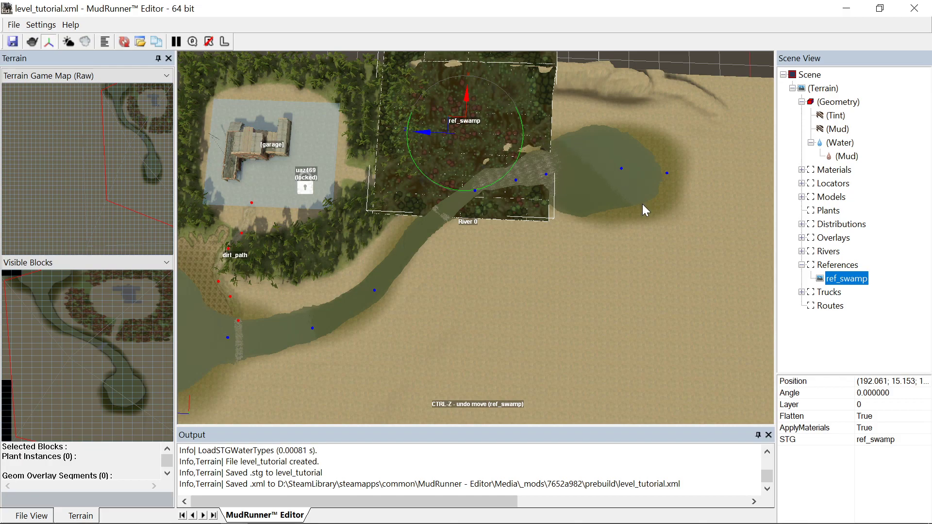
# - Rebuild the terrain with the ref_swamp reference in place
pyautogui.click(611, 261)
pyautogui.rightClick(533, 286)
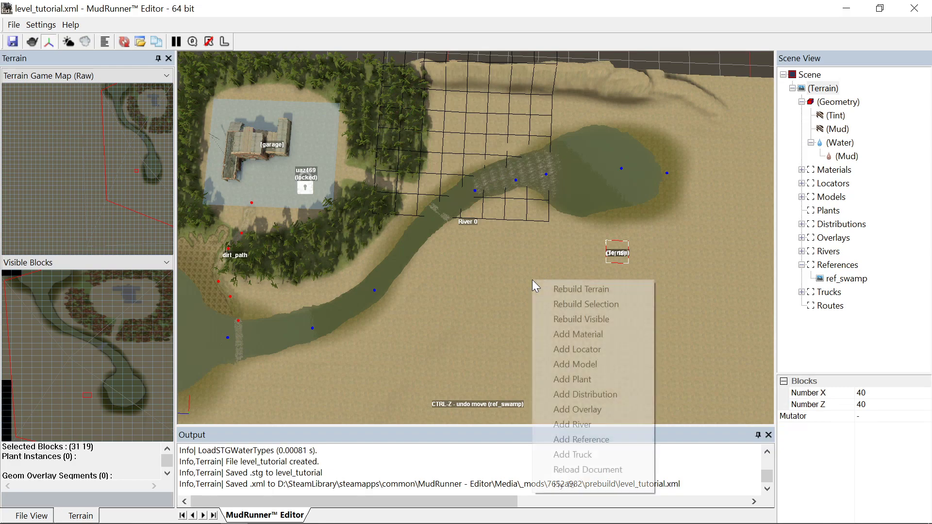
pyautogui.click(576, 289)
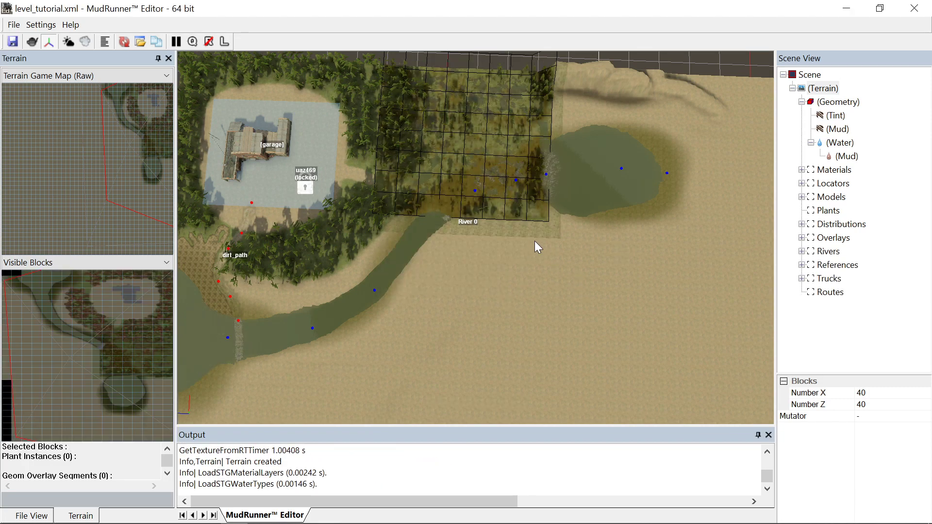
# - Examine the rebuilt swamp area and its edges against River 0, the bridge and the garage forest
pyautogui.moveTo(526, 246); pyautogui.dragTo(498, 221, button='middle')
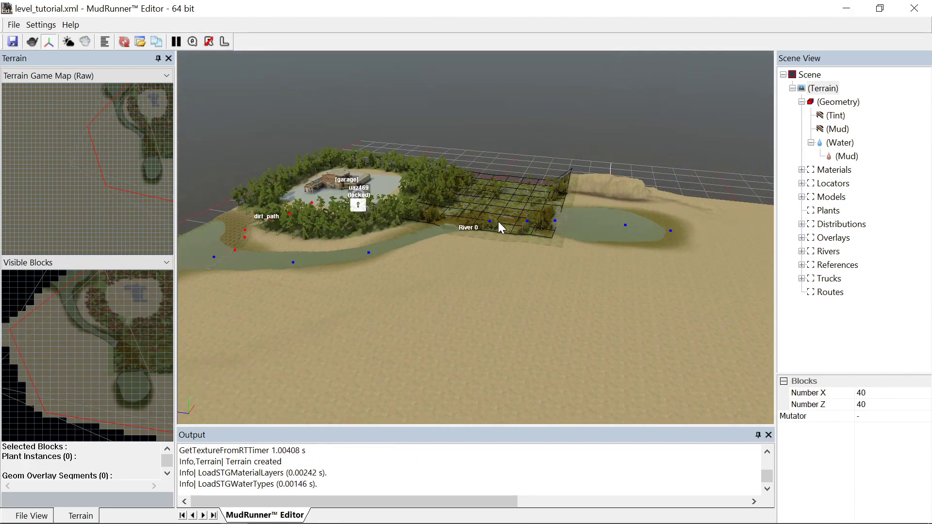
pyautogui.scroll(10, 497, 222)
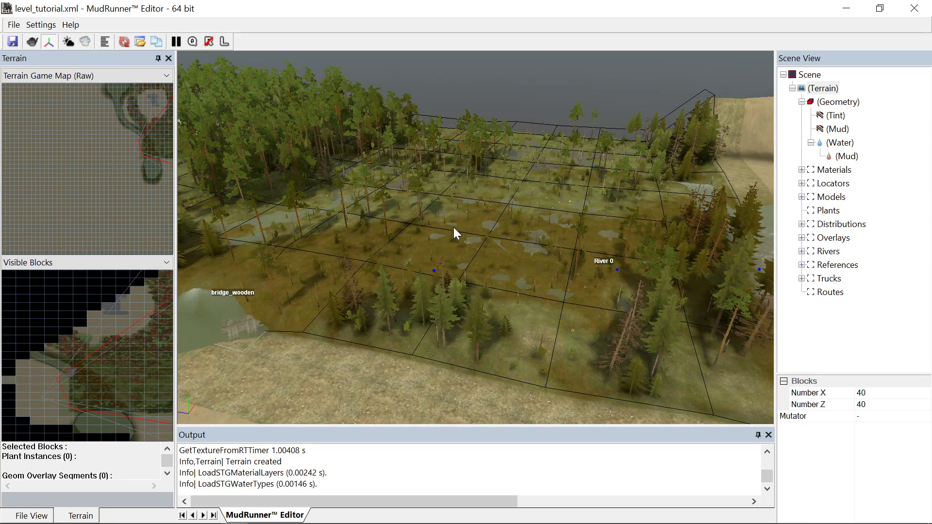
pyautogui.scroll(-3, 415, 236)
pyautogui.scroll(3, 415, 236)
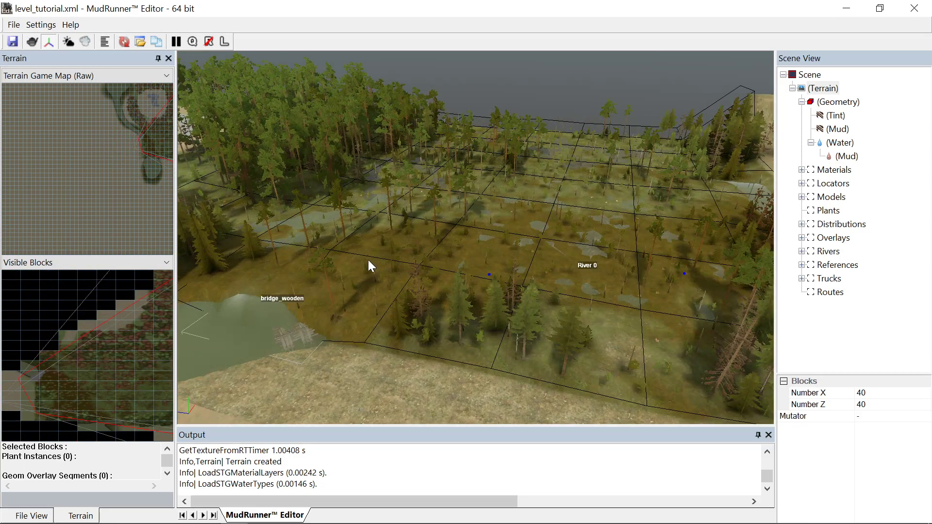
pyautogui.moveTo(300, 260); pyautogui.dragTo(701, 268, button='right')
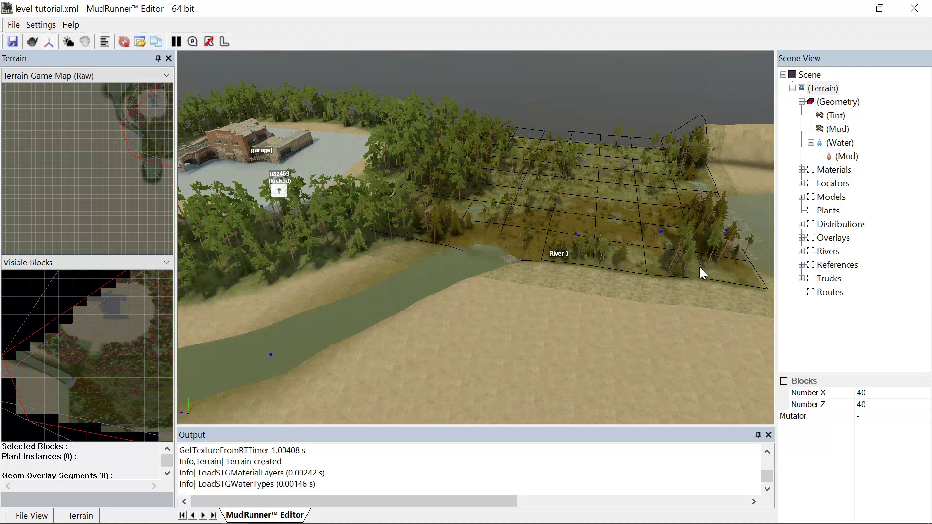
pyautogui.scroll(1, 700, 267)
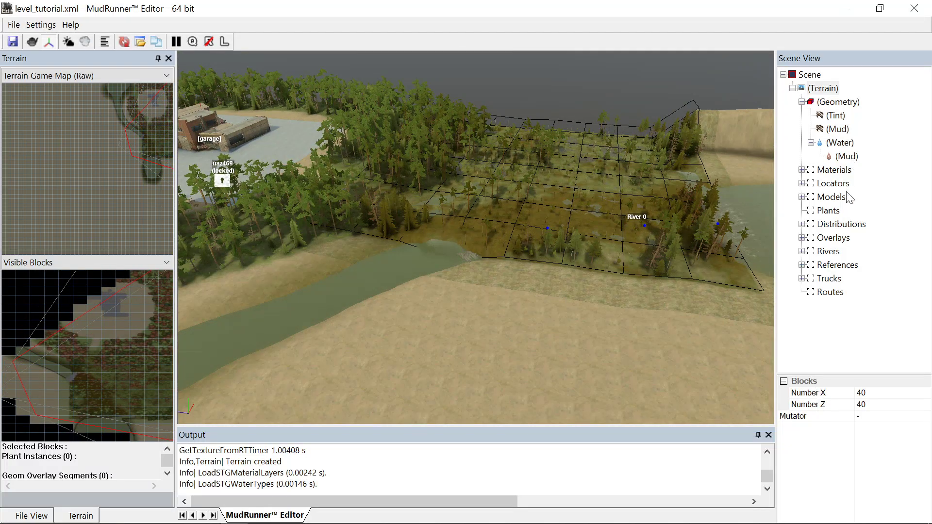
# - Turn off Flatten for the ref_swamp reference and rebuild the terrain
pyautogui.doubleClick(804, 268)
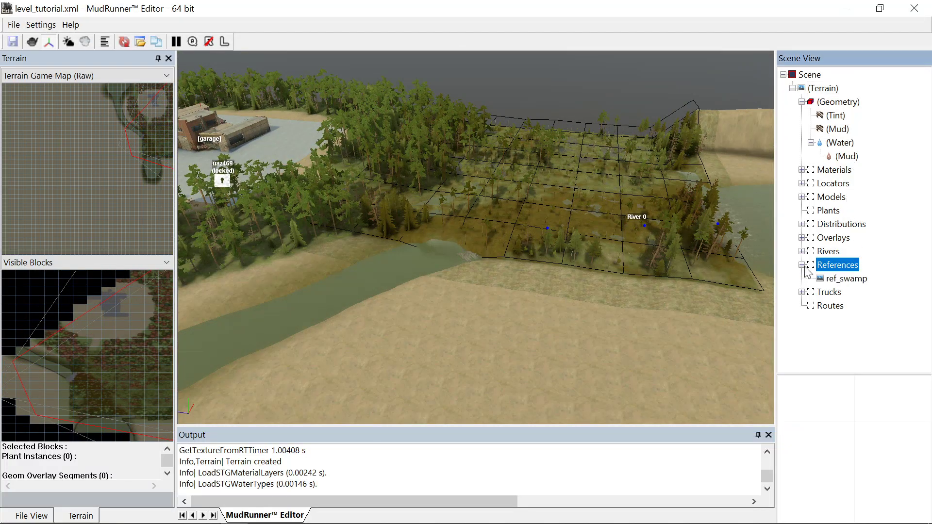
pyautogui.click(832, 281)
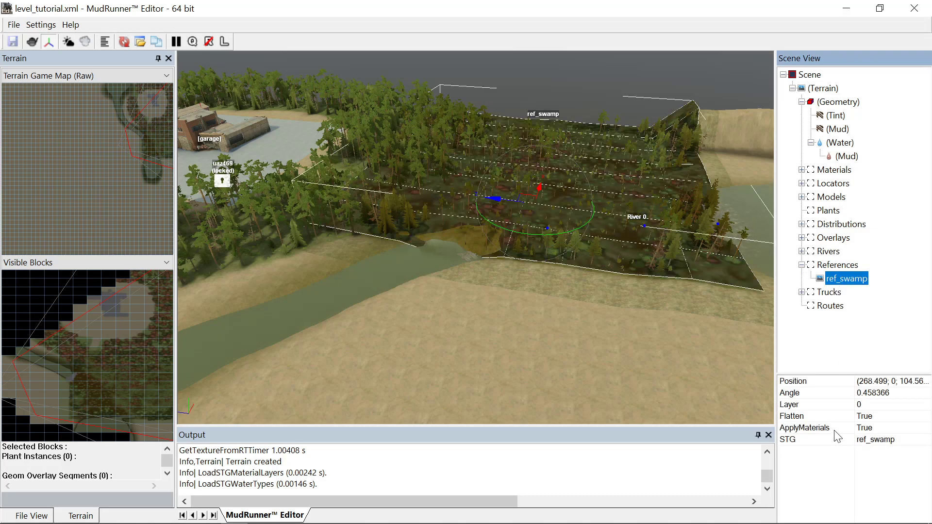
pyautogui.click(912, 416)
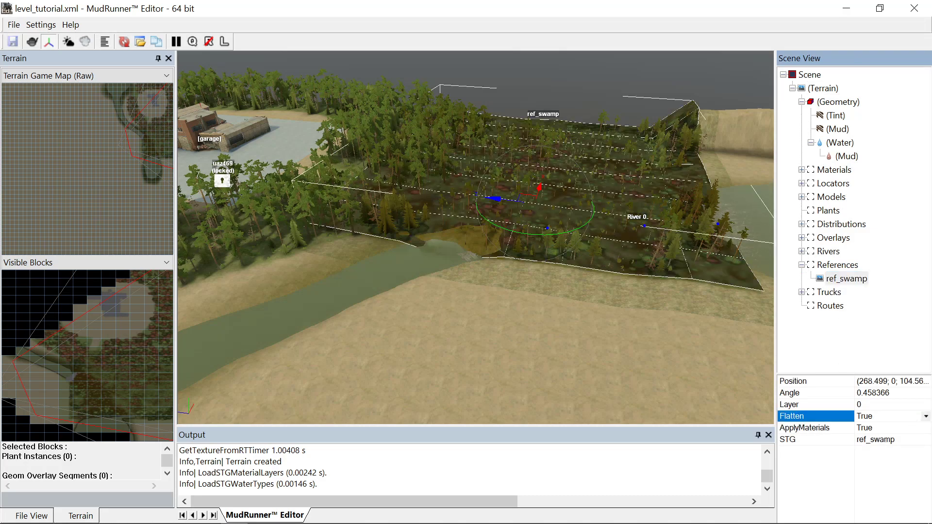
pyautogui.click(926, 416)
pyautogui.click(872, 435)
pyautogui.click(632, 334)
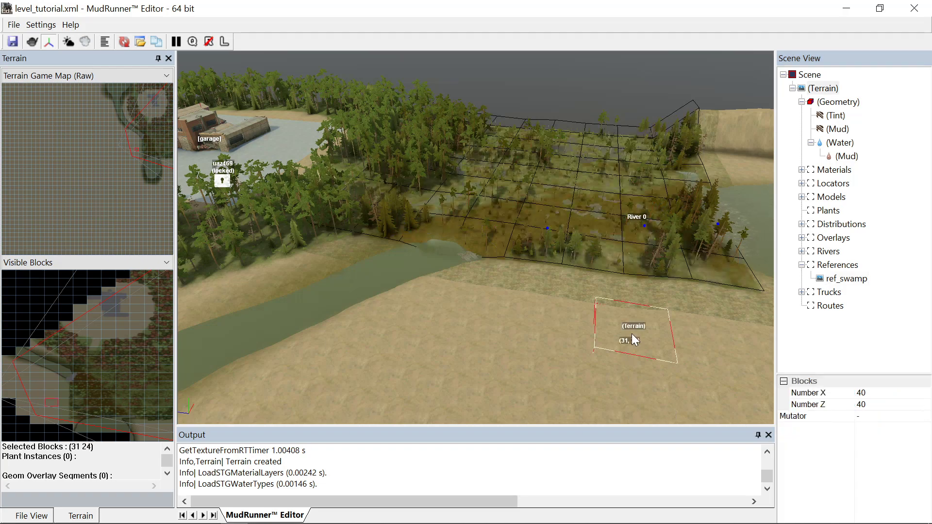
pyautogui.rightClick(631, 334)
pyautogui.click(691, 132)
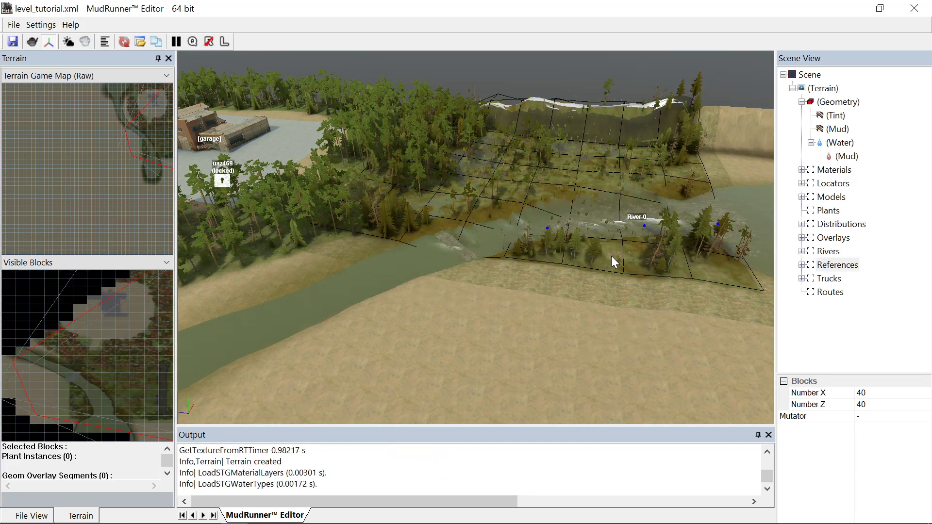
# - Inspect how River 0, the surrounding ground and the garage forest blend with the swamp without flattening
pyautogui.moveTo(636, 276); pyautogui.dragTo(610, 280, button='middle')
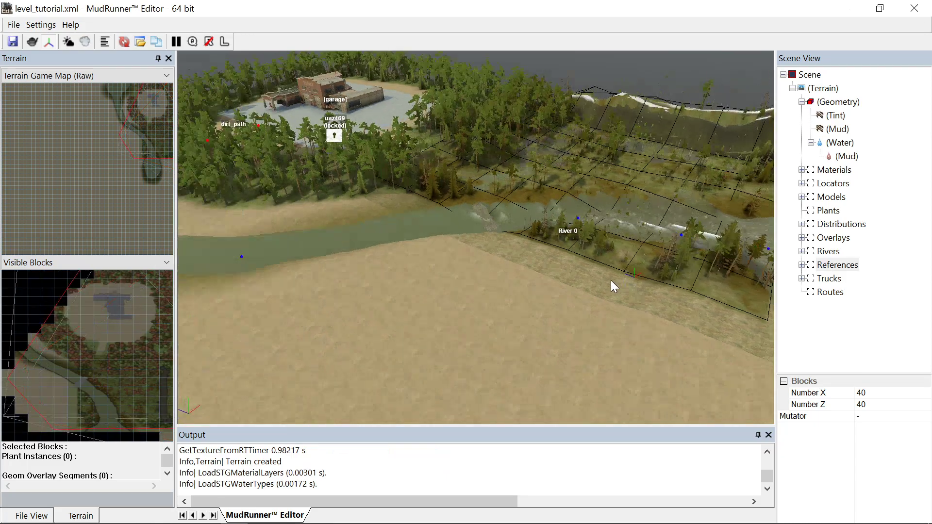
pyautogui.scroll(3, 684, 246)
pyautogui.scroll(3, 701, 246)
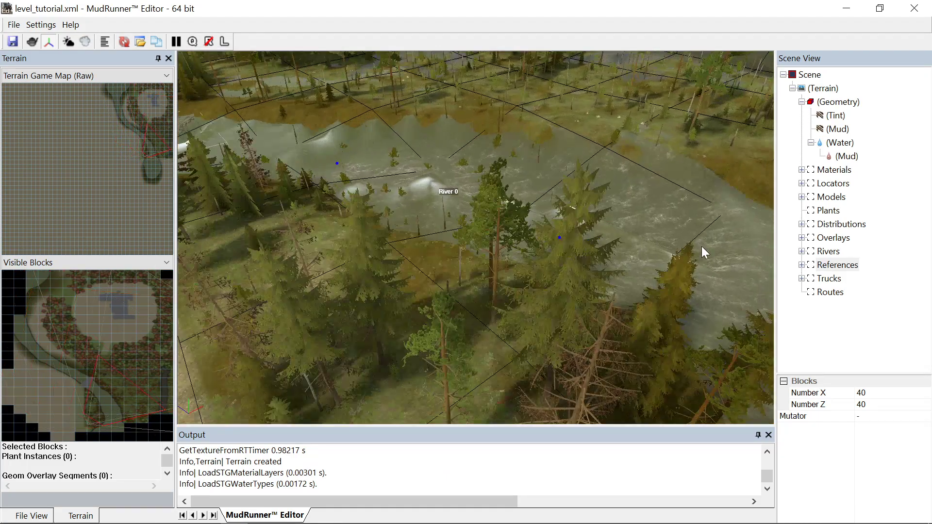
pyautogui.scroll(-2, 675, 232)
pyautogui.moveTo(637, 250); pyautogui.dragTo(397, 202, button='right')
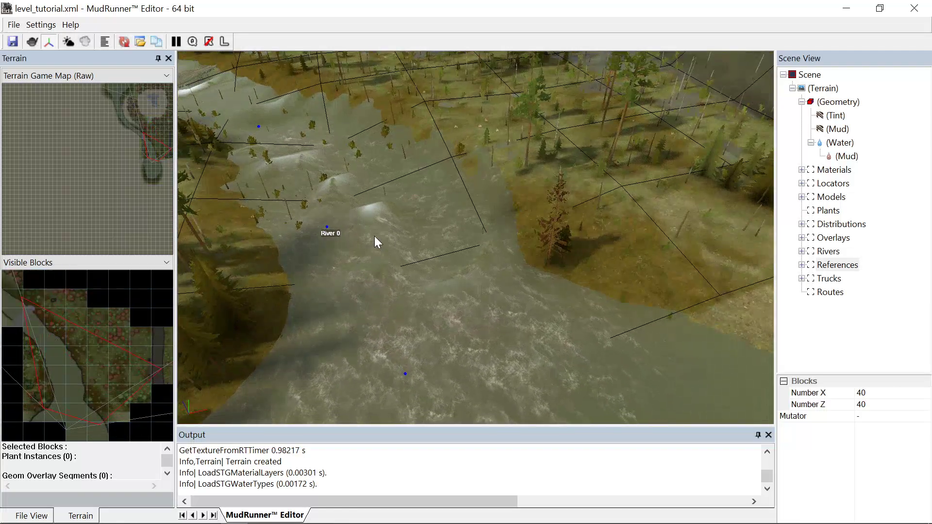
pyautogui.moveTo(371, 217); pyautogui.dragTo(389, 266, button='right')
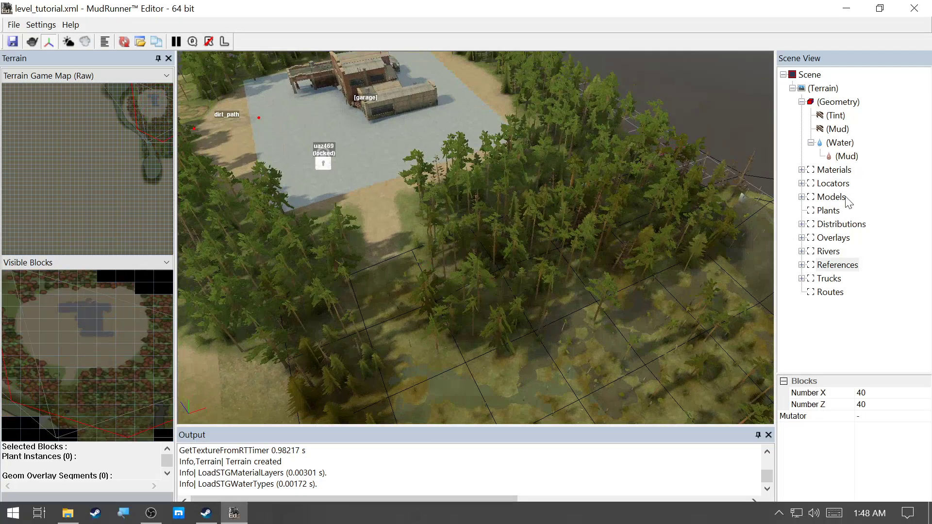
# - Add a grass_road overlay to the scene's Overlays
pyautogui.click(833, 238)
pyautogui.rightClick(825, 241)
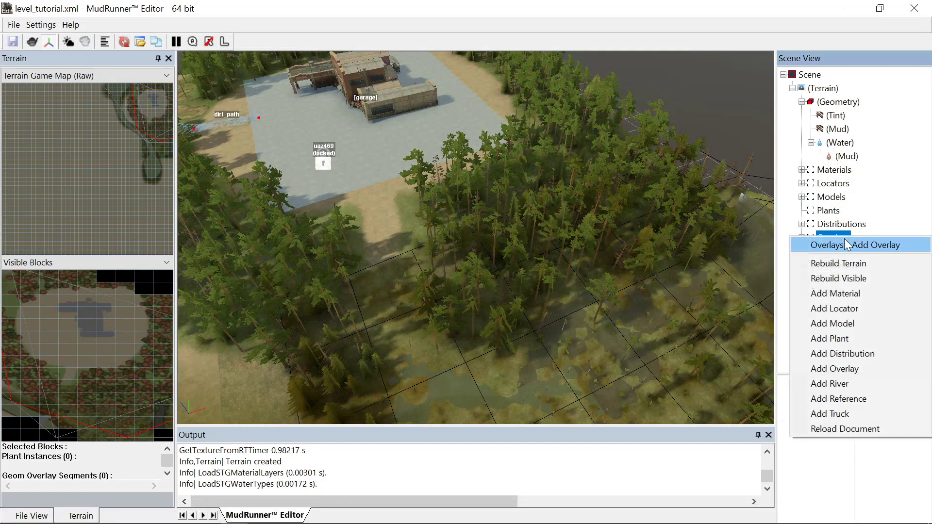
pyautogui.click(849, 245)
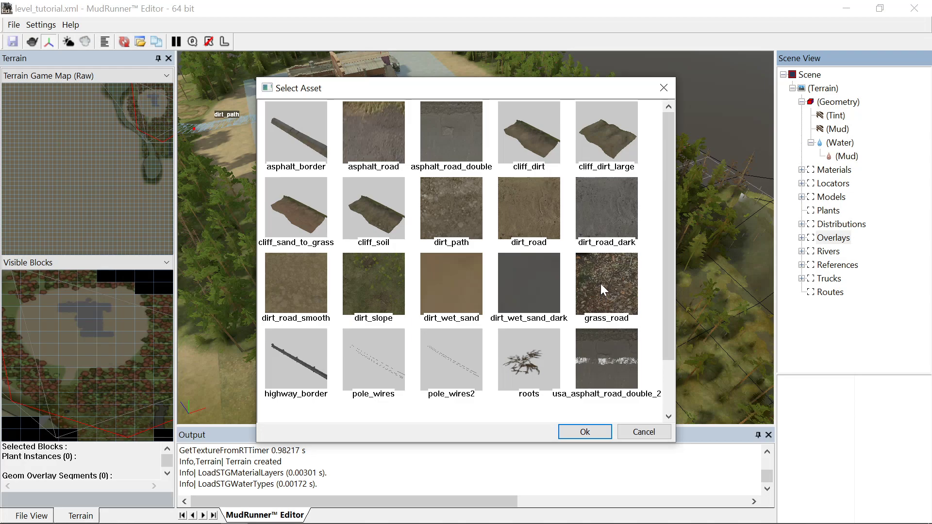
pyautogui.scroll(-1, 601, 284)
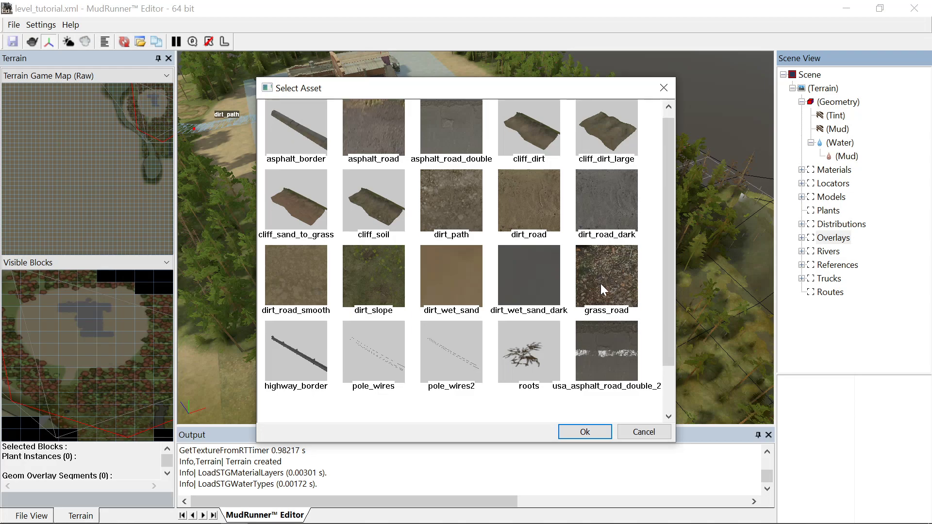
pyautogui.doubleClick(601, 258)
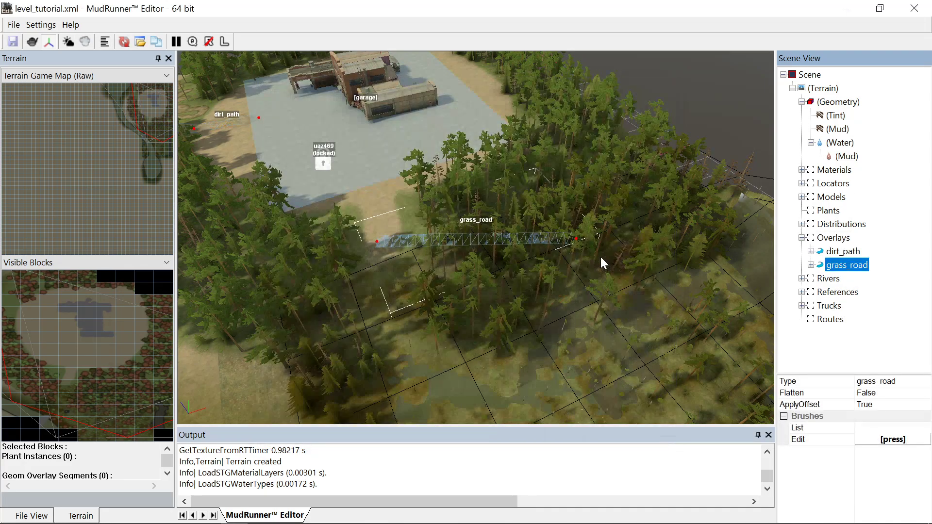
# - Move the grass_road's start point to the garage pavement edge near (231.7; 198.1) and its end point to about (226.2; 147.7) in the forest
pyautogui.click(377, 241)
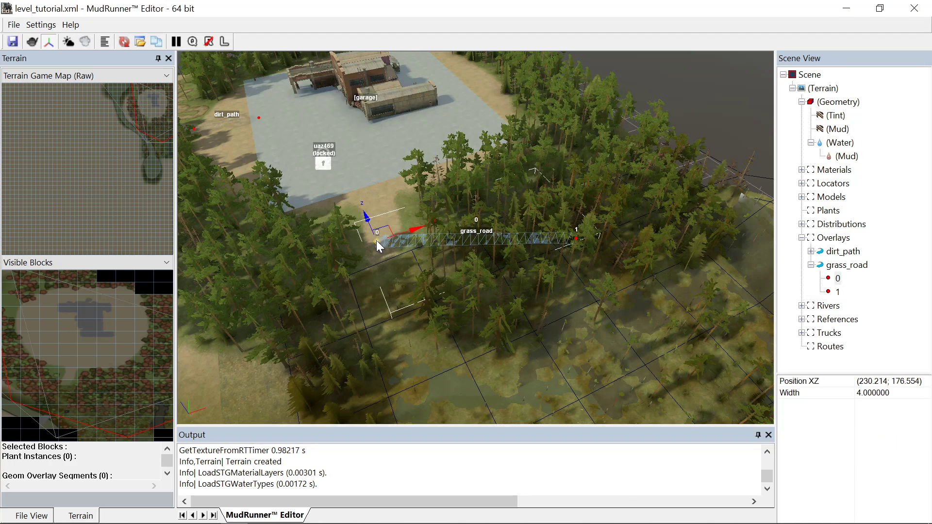
pyautogui.moveTo(377, 240); pyautogui.dragTo(364, 184)
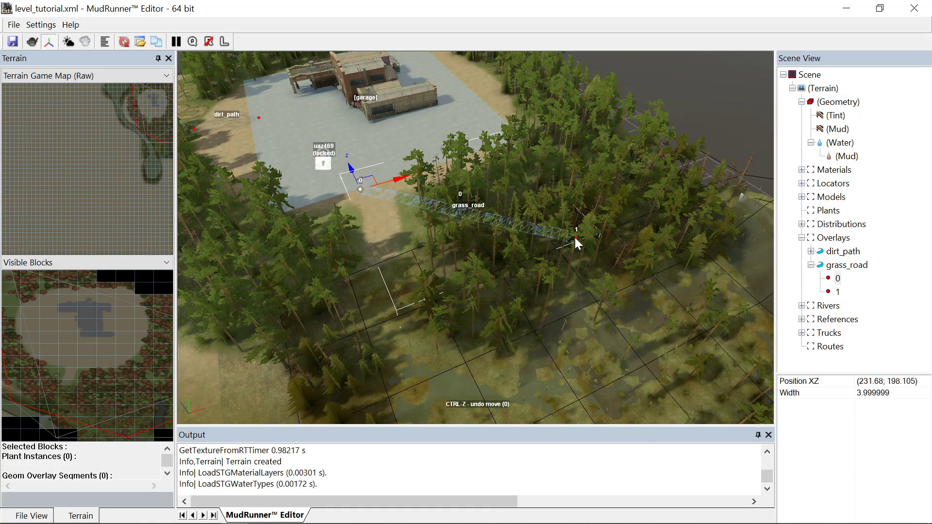
pyautogui.click(576, 238)
pyautogui.moveTo(578, 233); pyautogui.dragTo(401, 325)
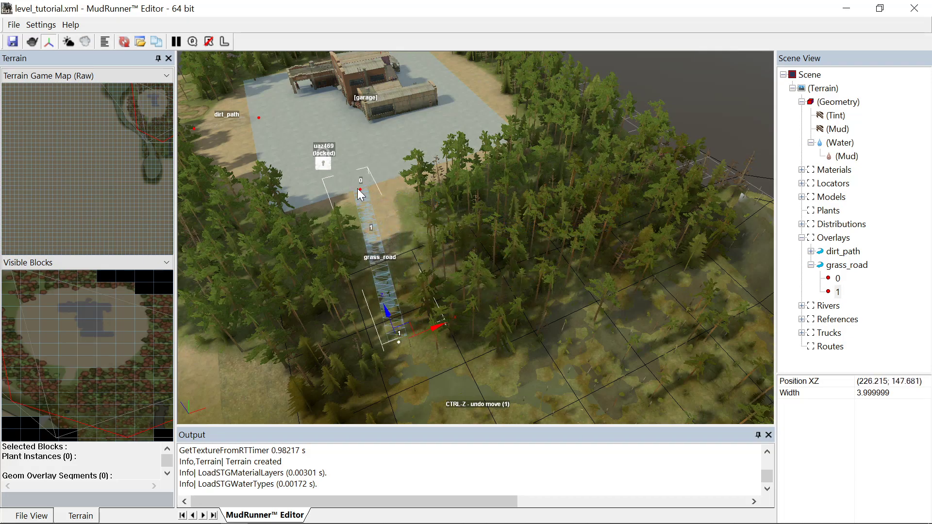
pyautogui.moveTo(363, 190); pyautogui.dragTo(362, 188, button='middle')
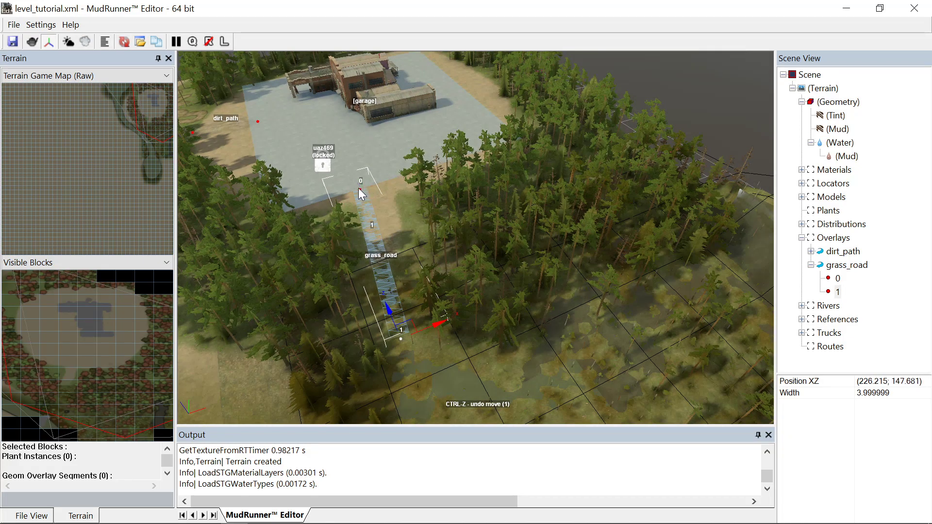
# - Adjust the grass_road along the forest gap, with point 0 at about (235.6; 197.6) and point 1 at about (228.7; 165.9)
pyautogui.click(361, 188)
pyautogui.moveTo(361, 188); pyautogui.dragTo(380, 175)
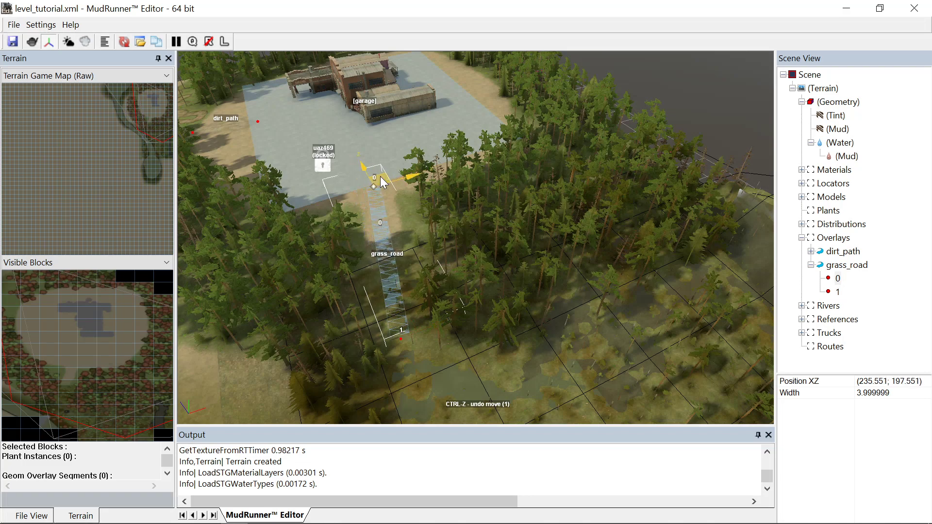
pyautogui.click(400, 337)
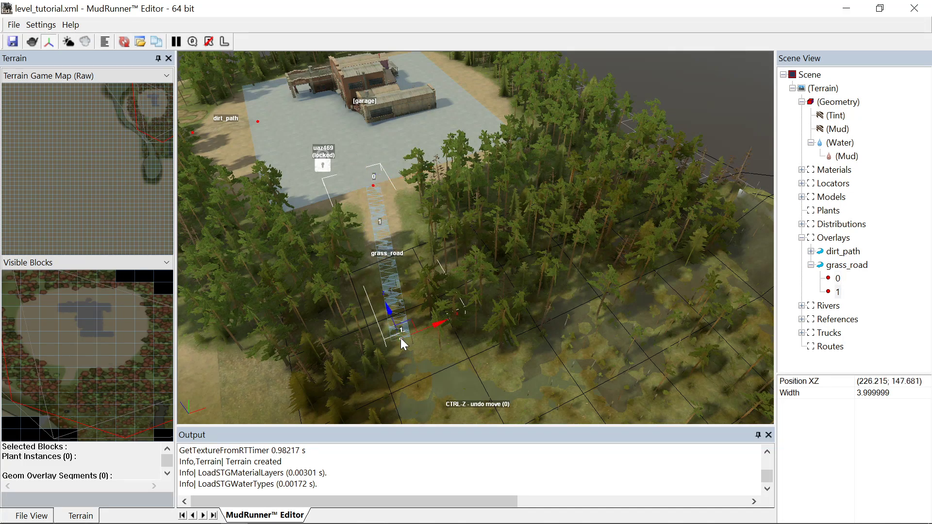
pyautogui.moveTo(401, 336); pyautogui.dragTo(388, 268)
# - Add a third point after grass_road's point 1 and place it at about (228.1; 149.8), toward the swamp
pyautogui.scroll(-3, 406, 342)
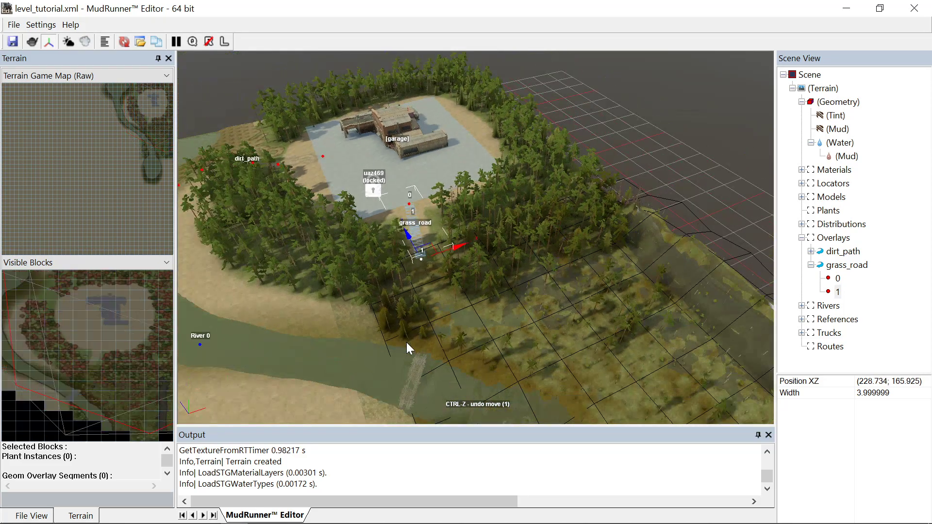
pyautogui.scroll(2, 425, 319)
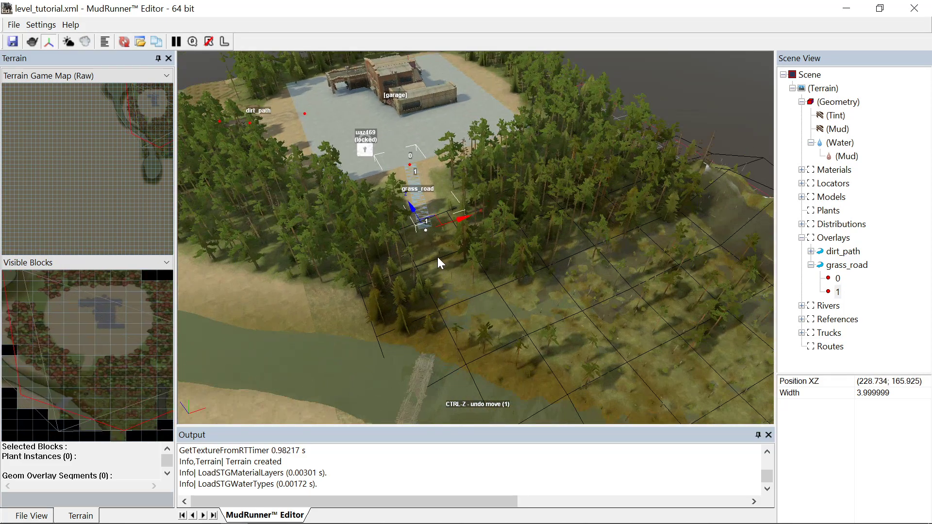
pyautogui.scroll(1, 438, 257)
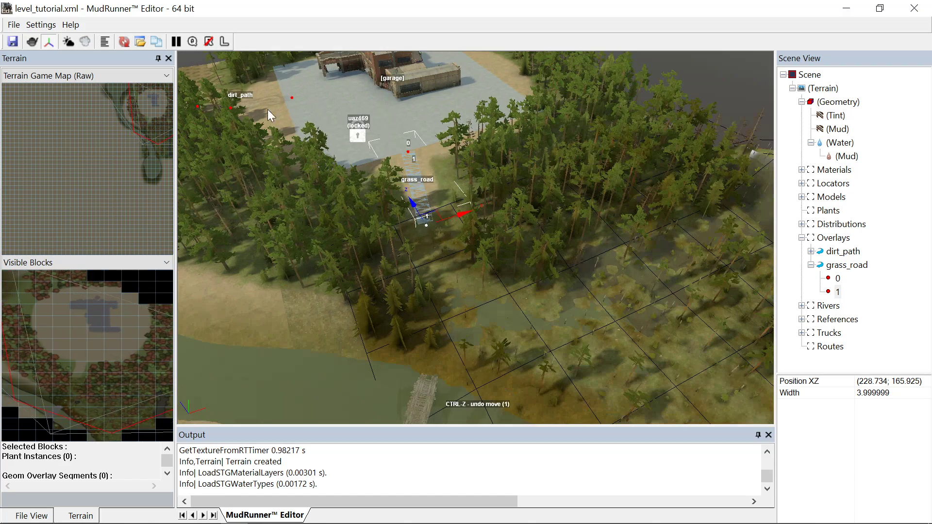
pyautogui.rightClick(426, 223)
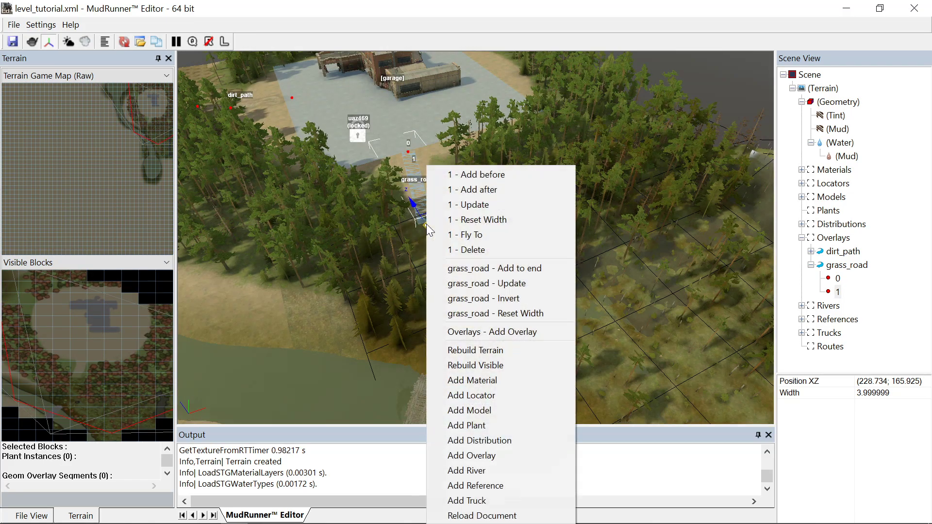
pyautogui.click(480, 190)
pyautogui.moveTo(476, 260); pyautogui.dragTo(486, 259)
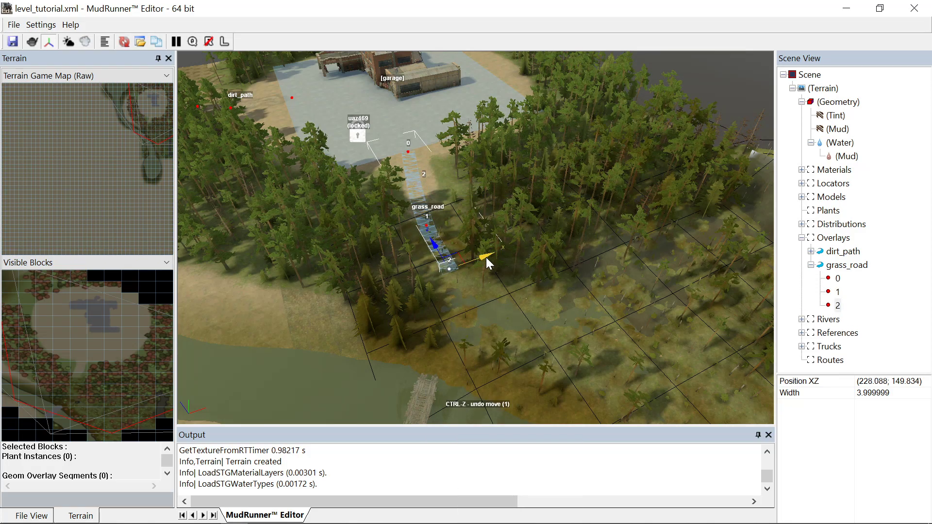
# - Add another point after grass_road's point 2 and place it on the wooden bridge at about (210.5; 124.3)
pyautogui.rightClick(449, 269)
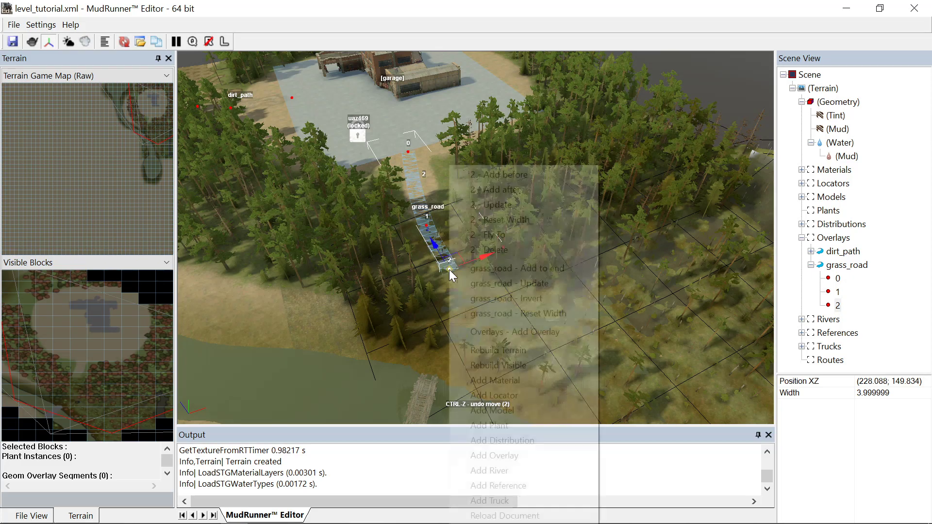
pyautogui.click(504, 189)
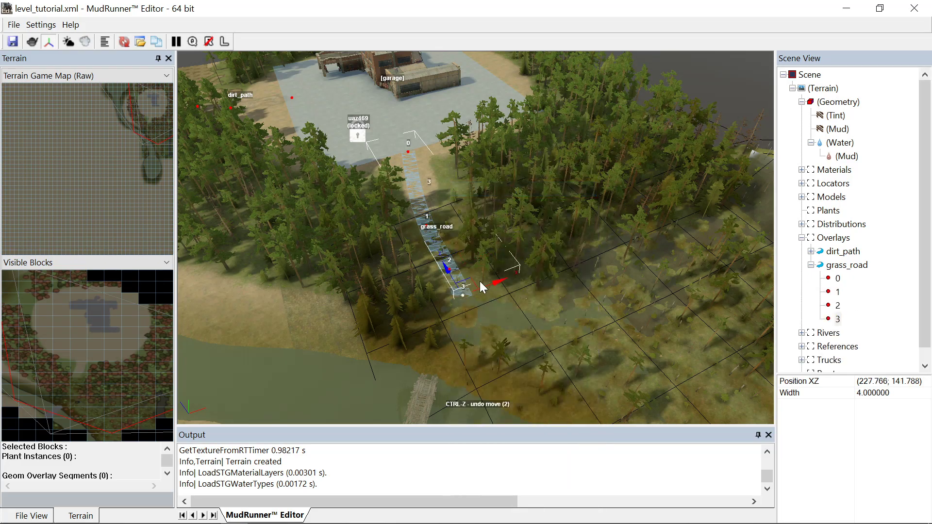
pyautogui.moveTo(470, 291); pyautogui.dragTo(428, 389)
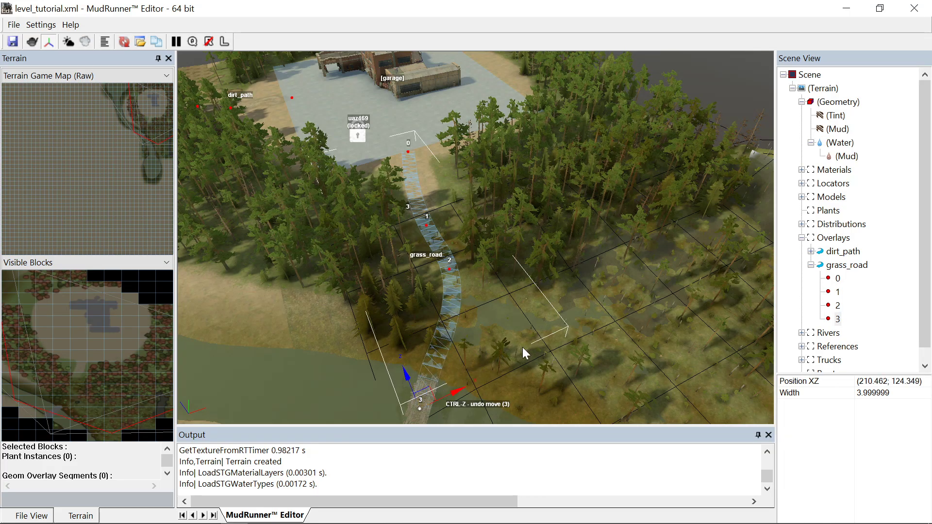
# - Rebuild the terrain with the finished grass_road overlay
pyautogui.click(592, 317)
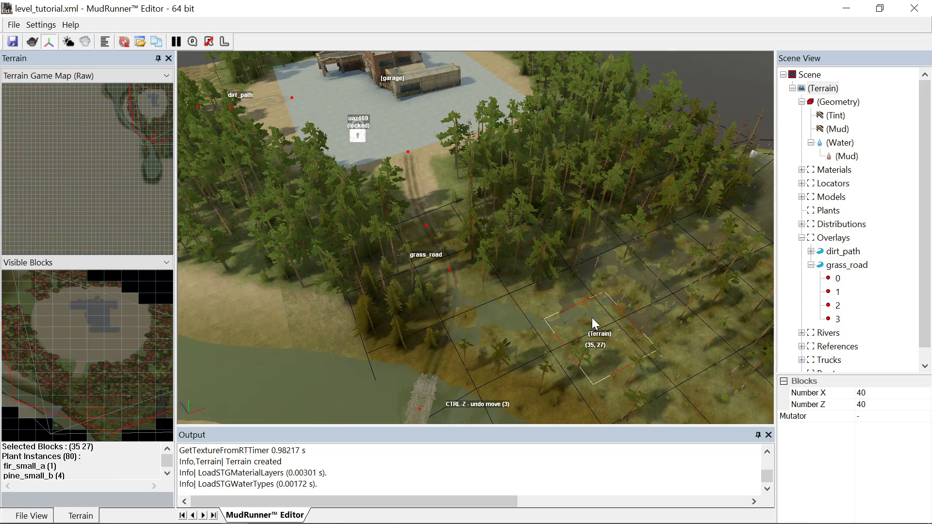
pyautogui.rightClick(592, 317)
pyautogui.click(645, 113)
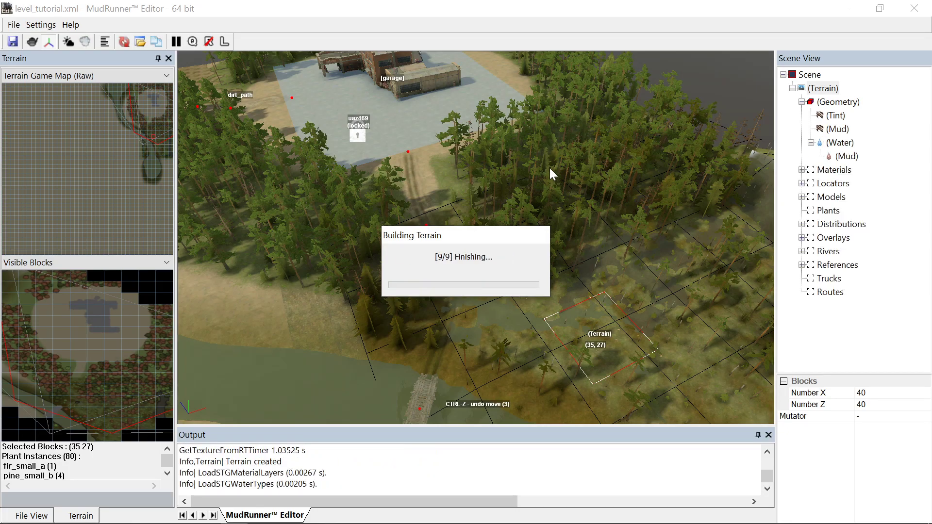
# - Examine the rebuilt grass_road from the garage through the forest to the wooden bridge
pyautogui.scroll(-3, 492, 306)
pyautogui.scroll(3, 470, 304)
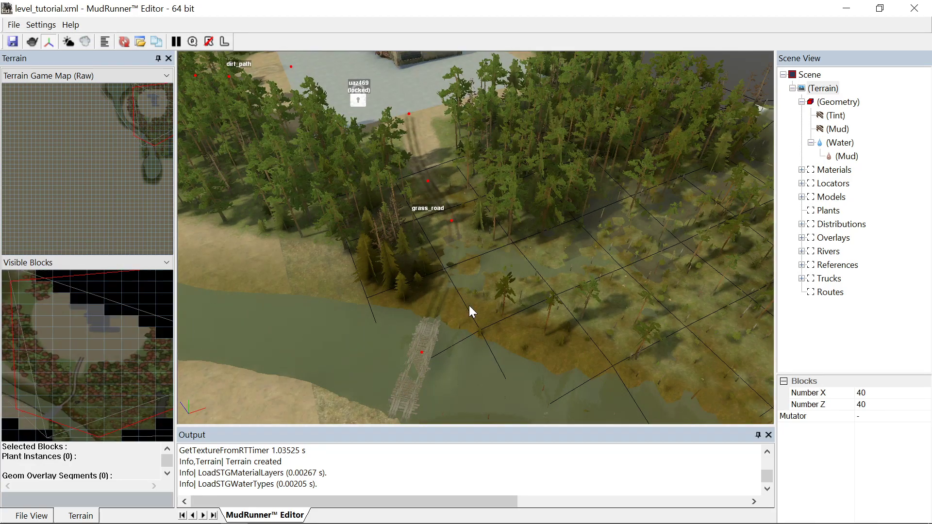
pyautogui.scroll(2, 461, 306)
pyautogui.scroll(2, 453, 311)
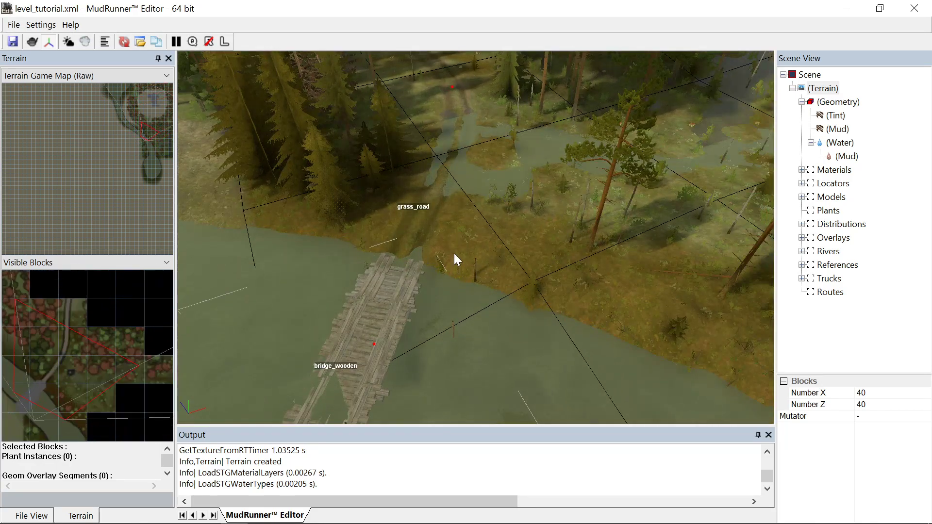
pyautogui.scroll(2, 454, 258)
# - Examine the swamp's borders with the sand and River 0, and the steep bank along the map's edge
pyautogui.scroll(-5, 454, 249)
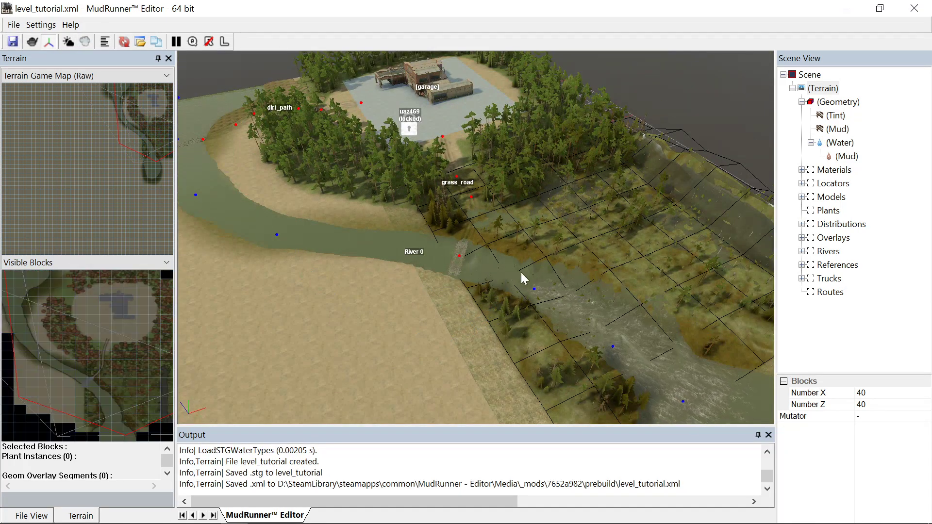
pyautogui.scroll(-4, 521, 336)
pyautogui.scroll(5, 517, 340)
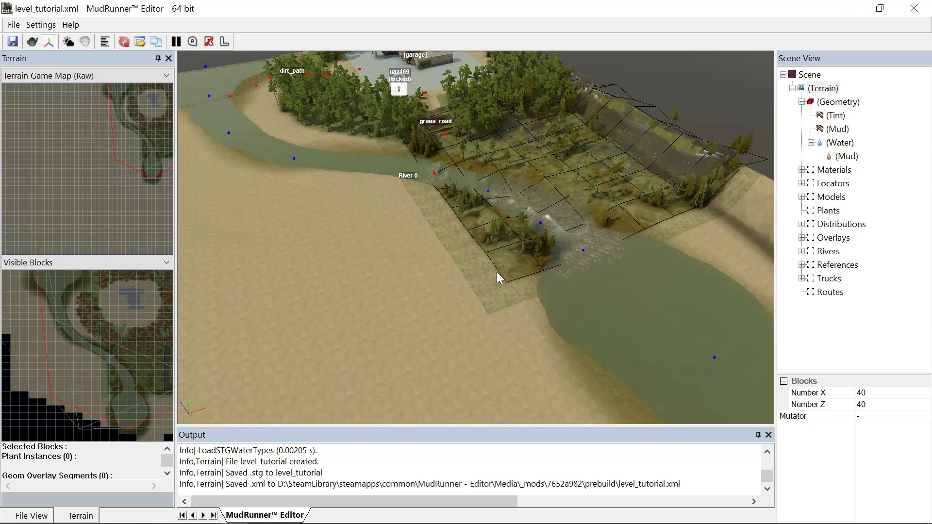
pyautogui.scroll(3, 596, 189)
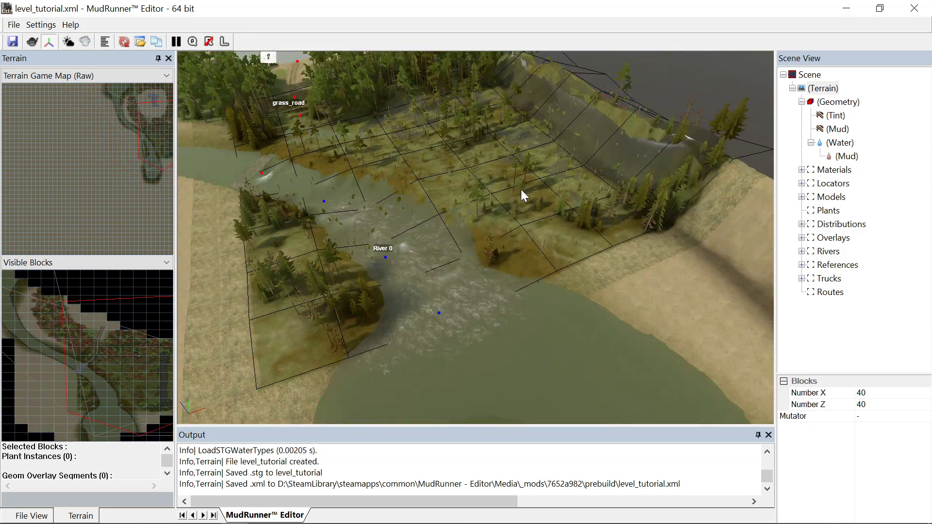
pyautogui.scroll(-2, 488, 193)
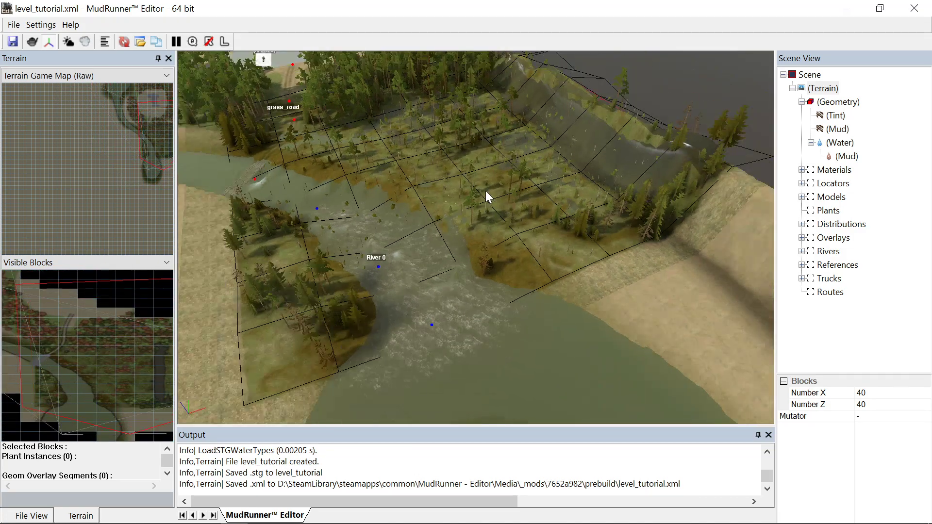
pyautogui.scroll(5, 486, 191)
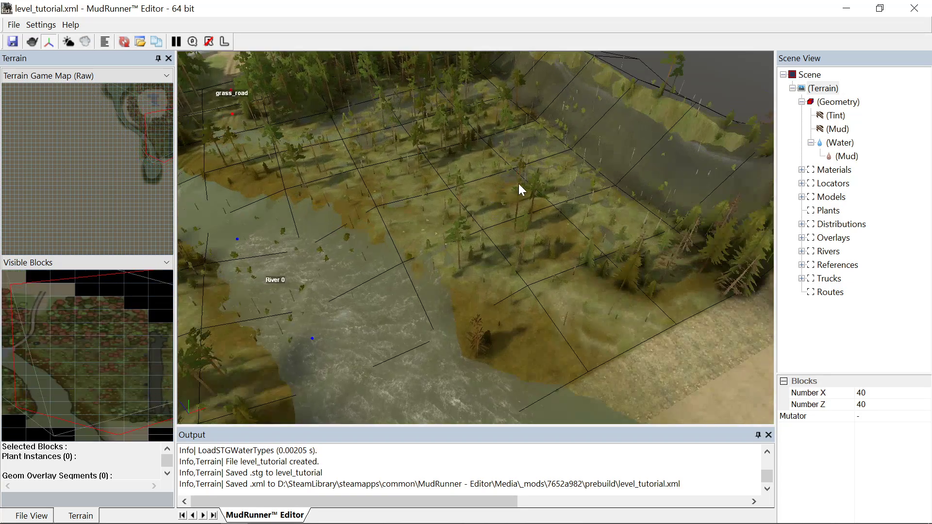
pyautogui.scroll(-5, 604, 156)
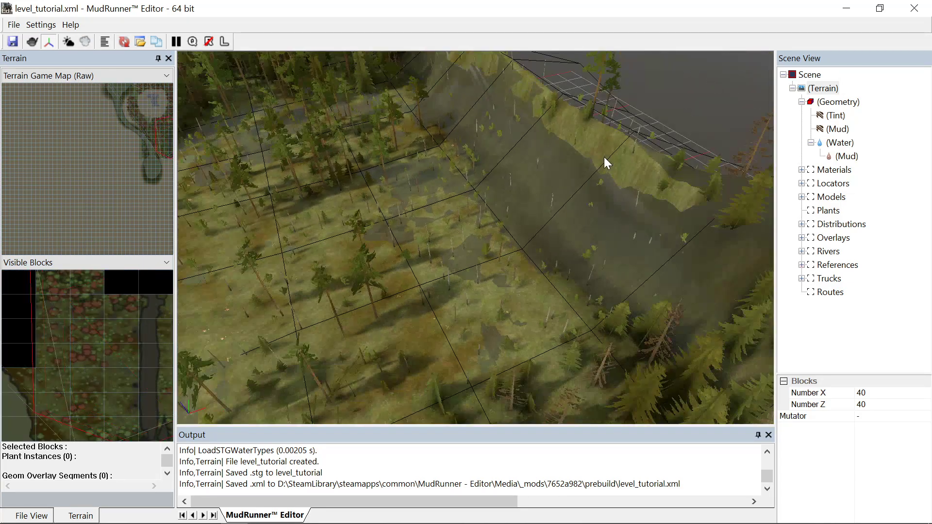
pyautogui.moveTo(560, 191)
pyautogui.mouseDown(button='middle')
pyautogui.moveTo(514, 193)
pyautogui.moveTo(608, 188)
pyautogui.moveTo(570, 206)
pyautogui.moveTo(513, 187)
pyautogui.moveTo(564, 197)
pyautogui.mouseUp(button='middle')
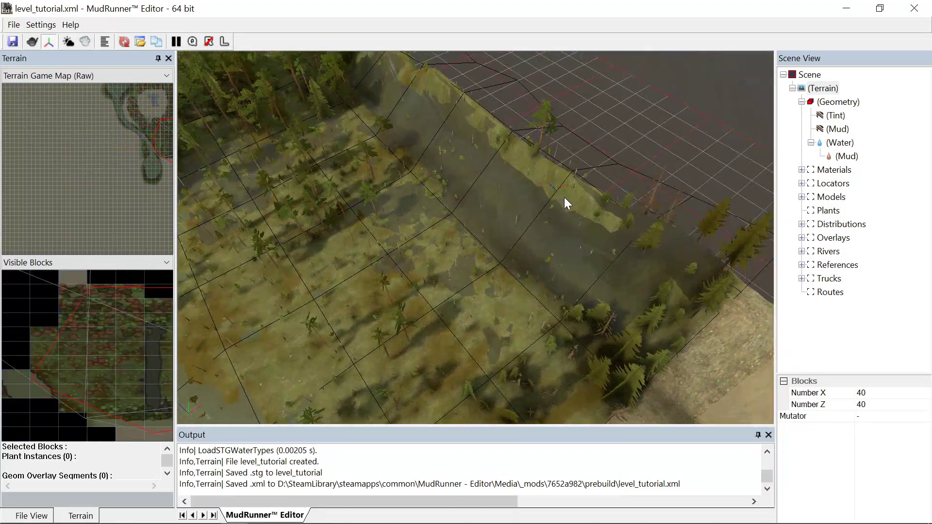
pyautogui.moveTo(543, 197)
pyautogui.mouseDown(button='middle')
pyautogui.moveTo(527, 198)
pyautogui.moveTo(543, 200)
pyautogui.mouseUp(button='middle')
pyautogui.moveTo(543, 201); pyautogui.dragTo(340, 194, button='right')
# - Review the level from several angles, including the garage, the dirt_path and the river crossings
pyautogui.scroll(-3, 340, 194)
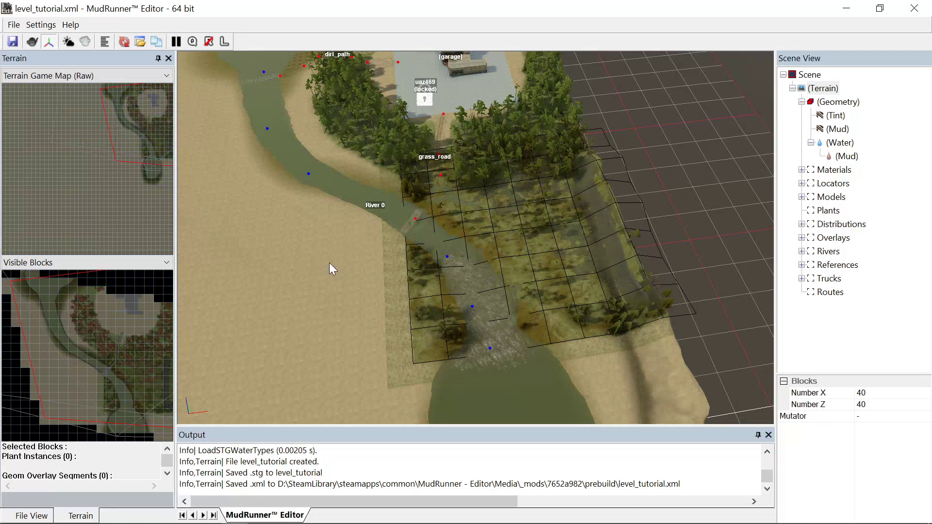
pyautogui.scroll(3, 333, 240)
pyautogui.scroll(-3, 350, 228)
pyautogui.moveTo(351, 220); pyautogui.dragTo(404, 171, button='right')
pyautogui.scroll(3, 400, 177)
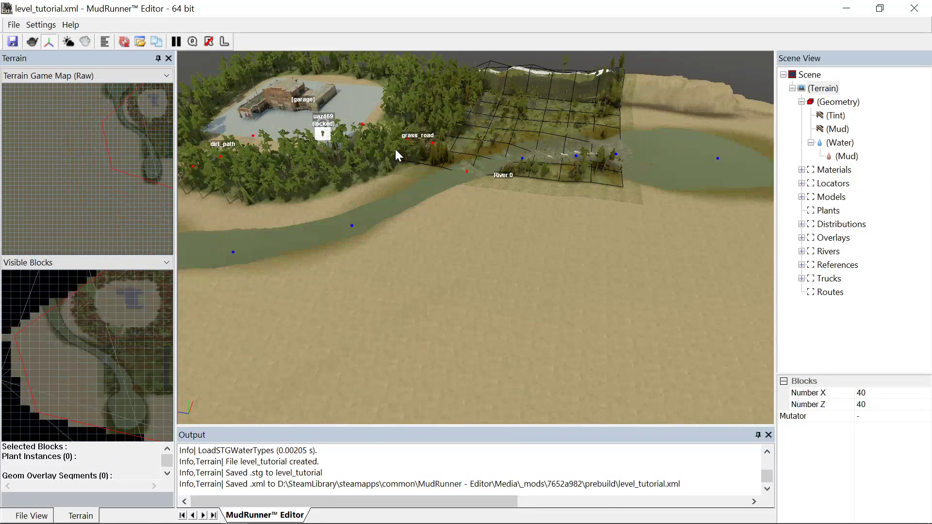
pyautogui.scroll(-3, 410, 153)
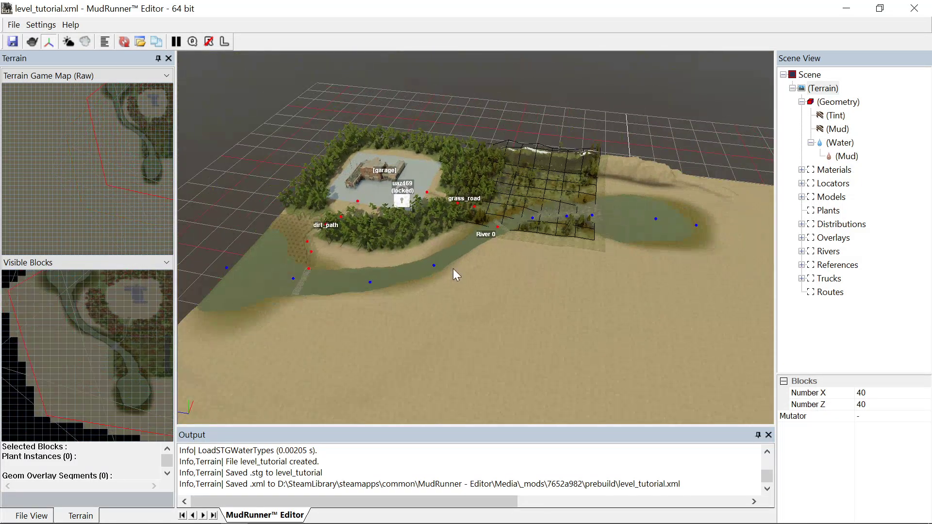
pyautogui.moveTo(453, 281); pyautogui.dragTo(399, 264, button='right')
pyautogui.scroll(3, 450, 271)
pyautogui.scroll(5, 270, 121)
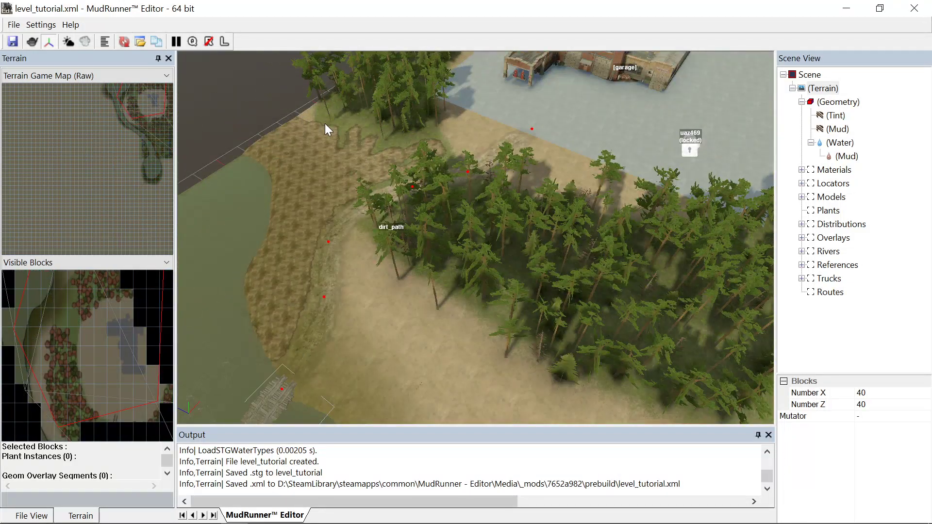
pyautogui.scroll(-5, 325, 123)
pyautogui.moveTo(542, 227); pyautogui.dragTo(582, 269, button='right')
pyautogui.scroll(-6, 580, 264)
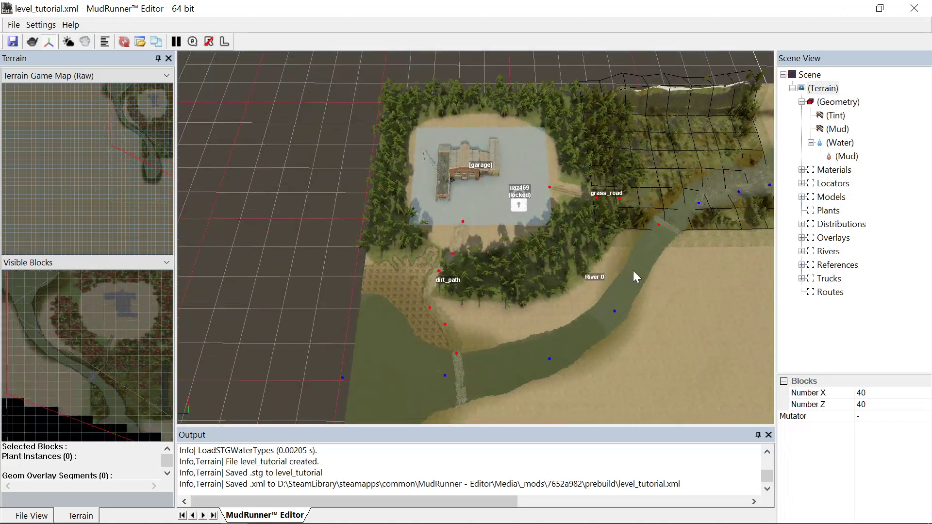
# - Inspect River 0 where it runs through the swamp into the lake, and compare it with the whole level
pyautogui.scroll(4, 646, 267)
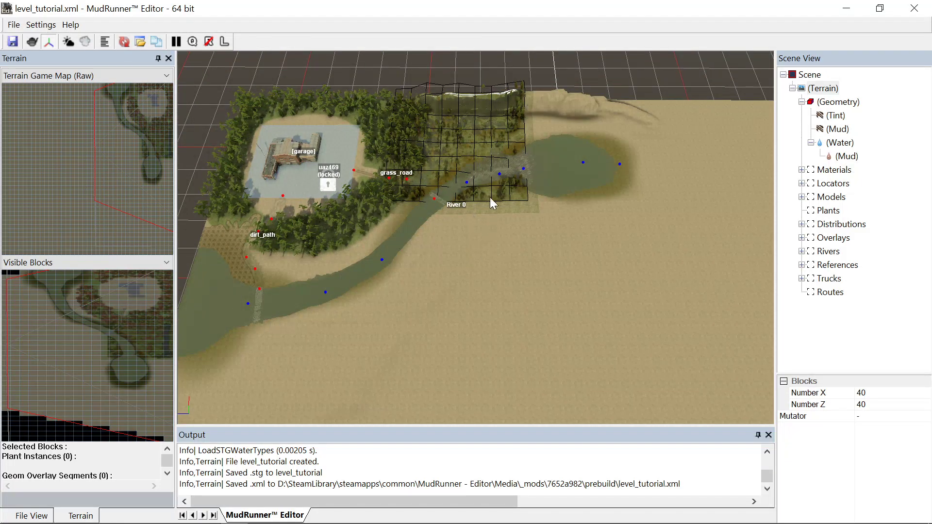
pyautogui.scroll(5, 490, 197)
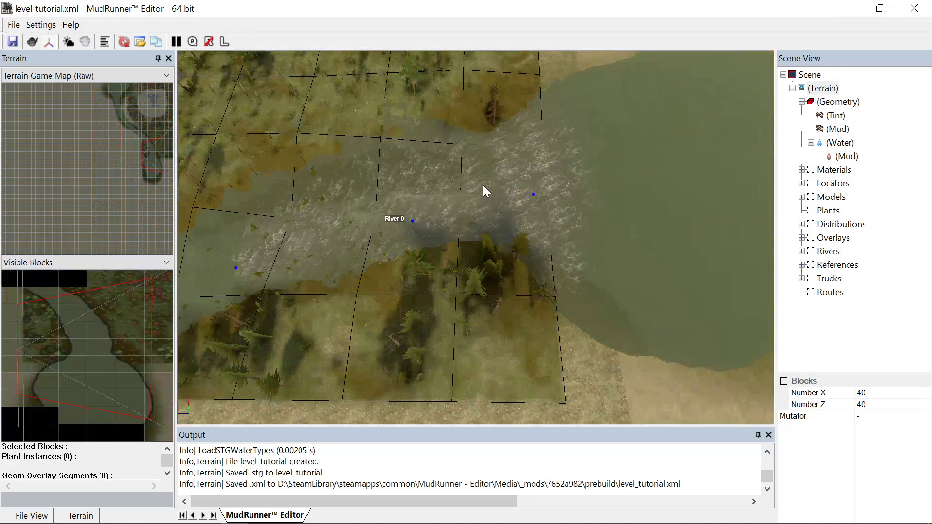
pyautogui.scroll(-4, 318, 224)
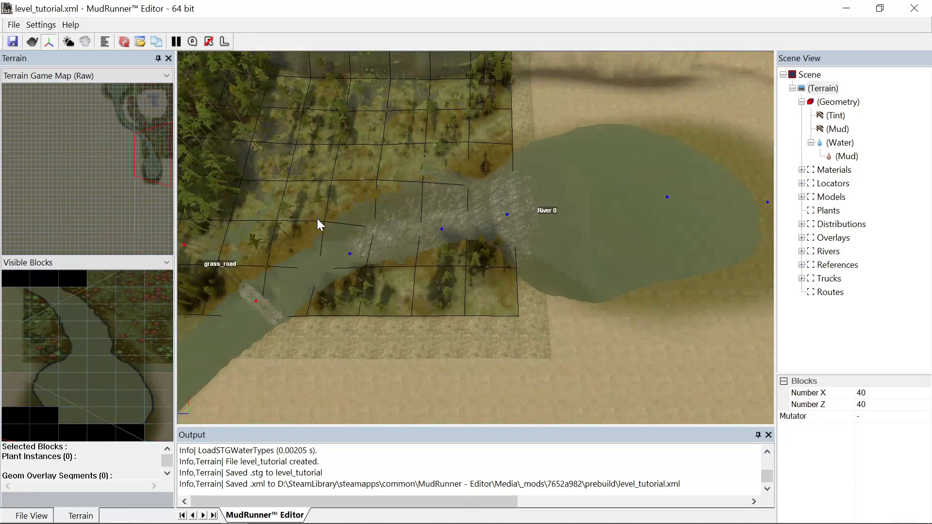
pyautogui.scroll(-6, 378, 237)
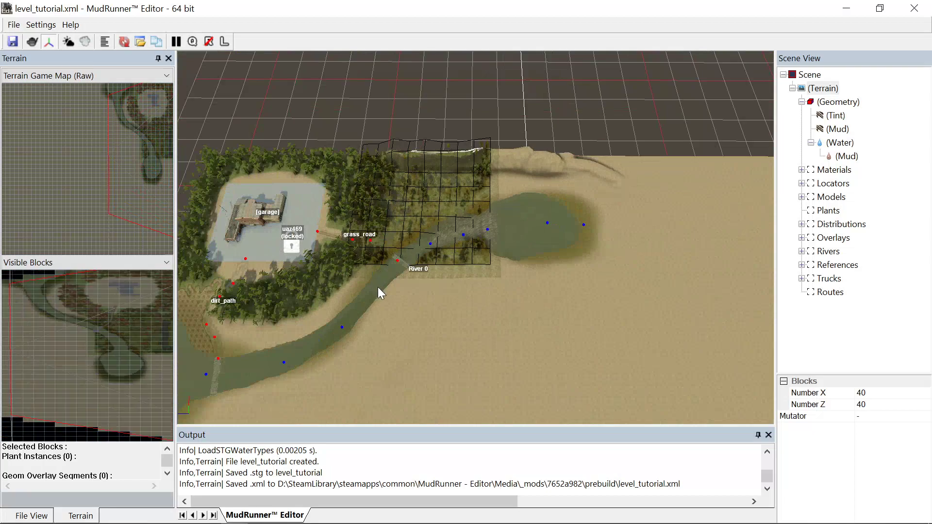
pyautogui.scroll(2, 383, 290)
pyautogui.scroll(2, 445, 267)
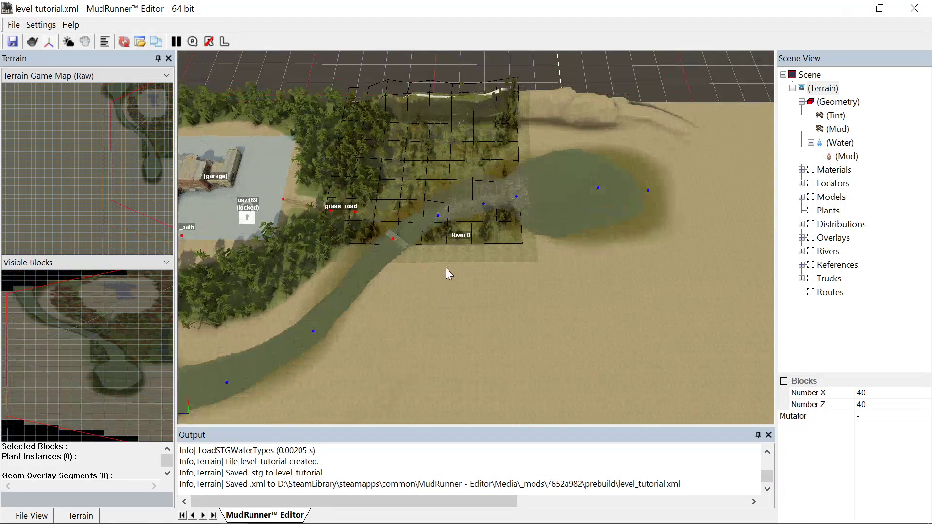
pyautogui.scroll(5, 500, 188)
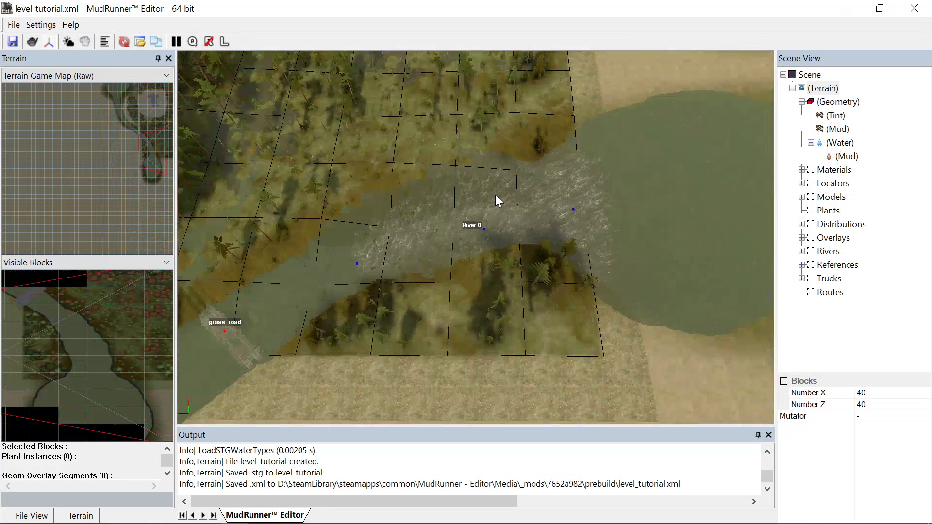
pyautogui.scroll(-6, 495, 194)
pyautogui.moveTo(463, 194); pyautogui.dragTo(464, 171, button='middle')
pyautogui.scroll(-4, 392, 206)
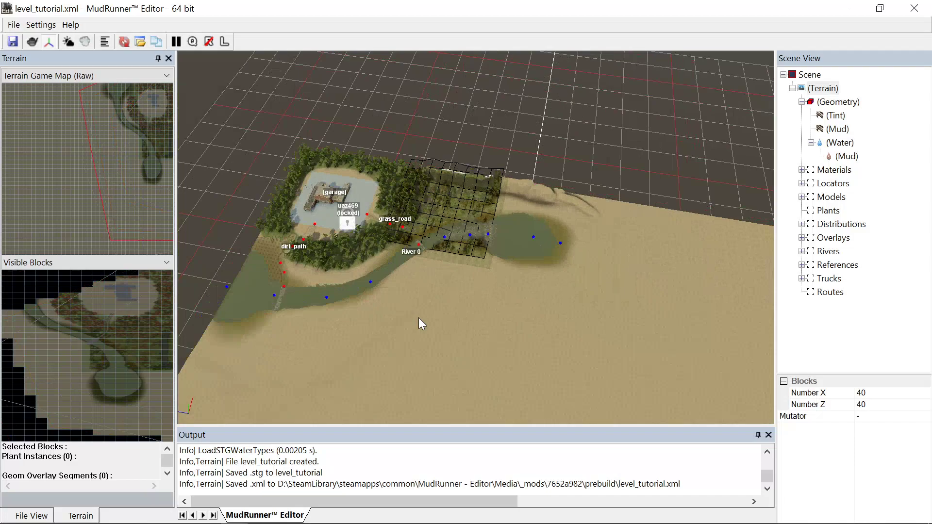